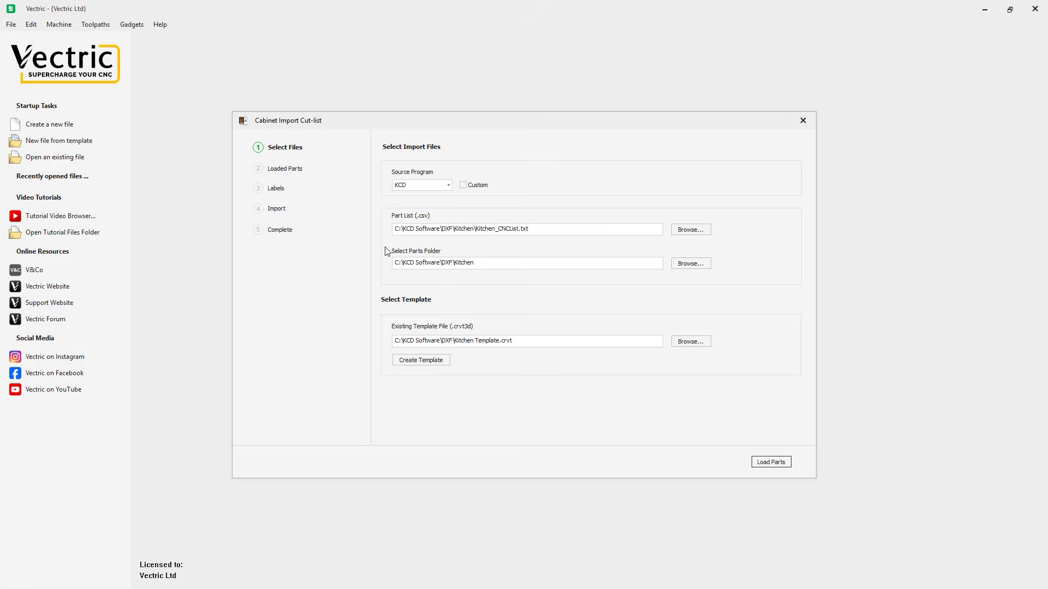
Keep KCD as the source program and choose Kitchen_CNCList.txt in the DXF folder as the part list
left_click(448, 186)
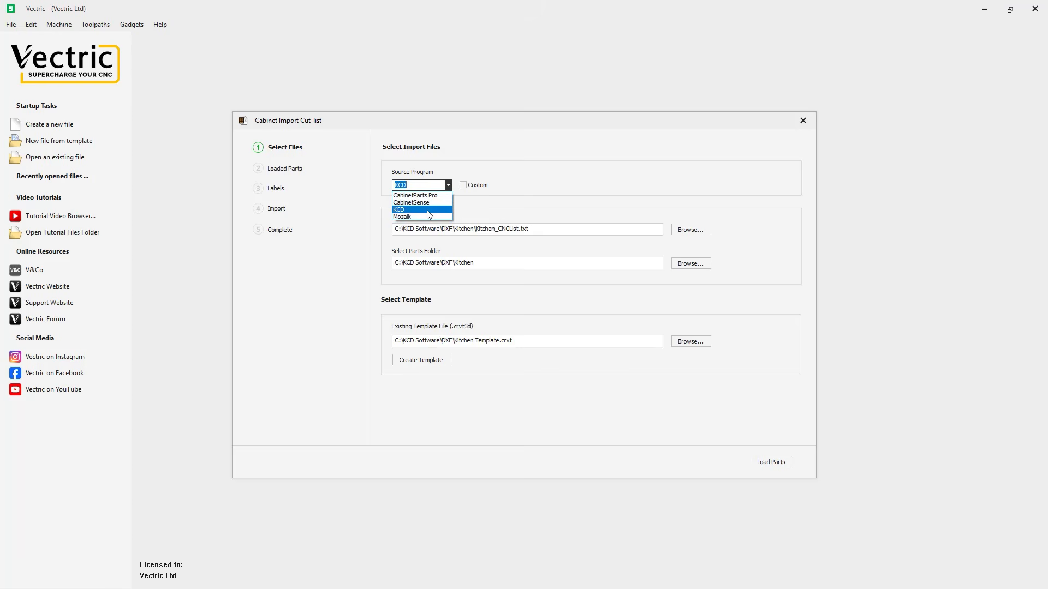
left_click(427, 211)
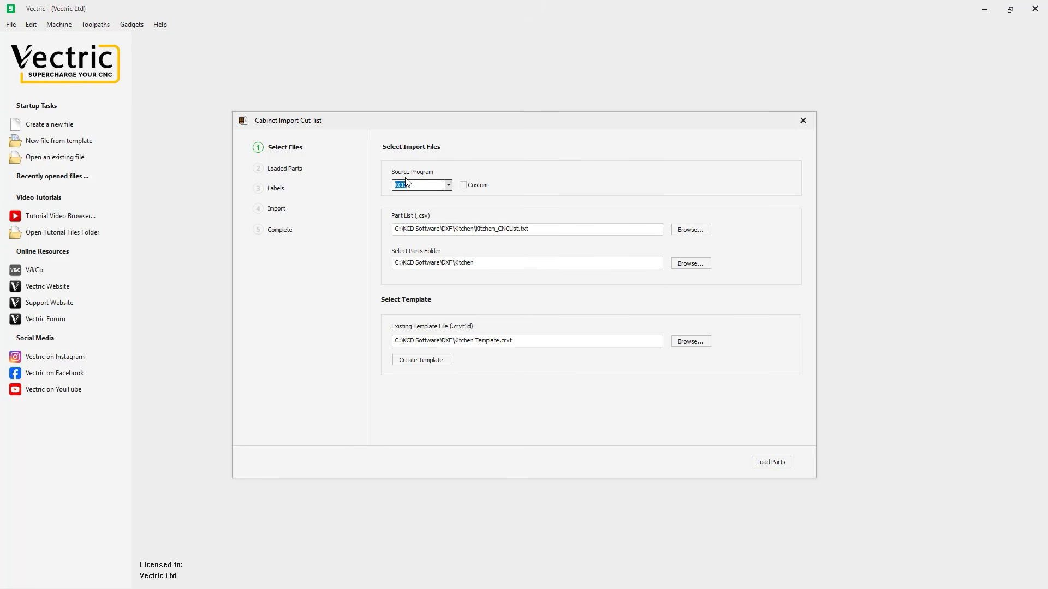
left_click(448, 186)
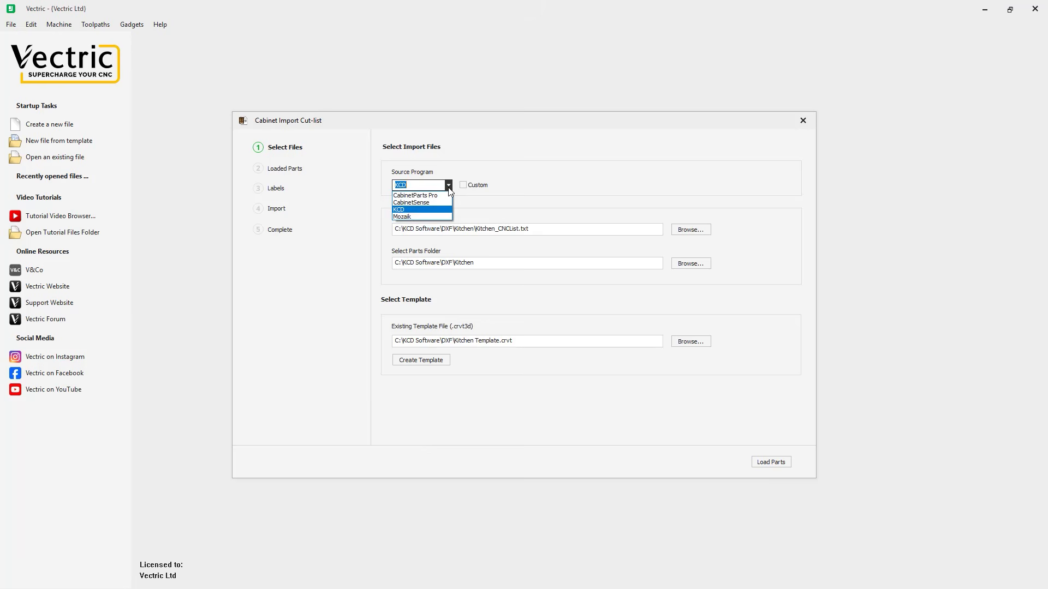
left_click(450, 188)
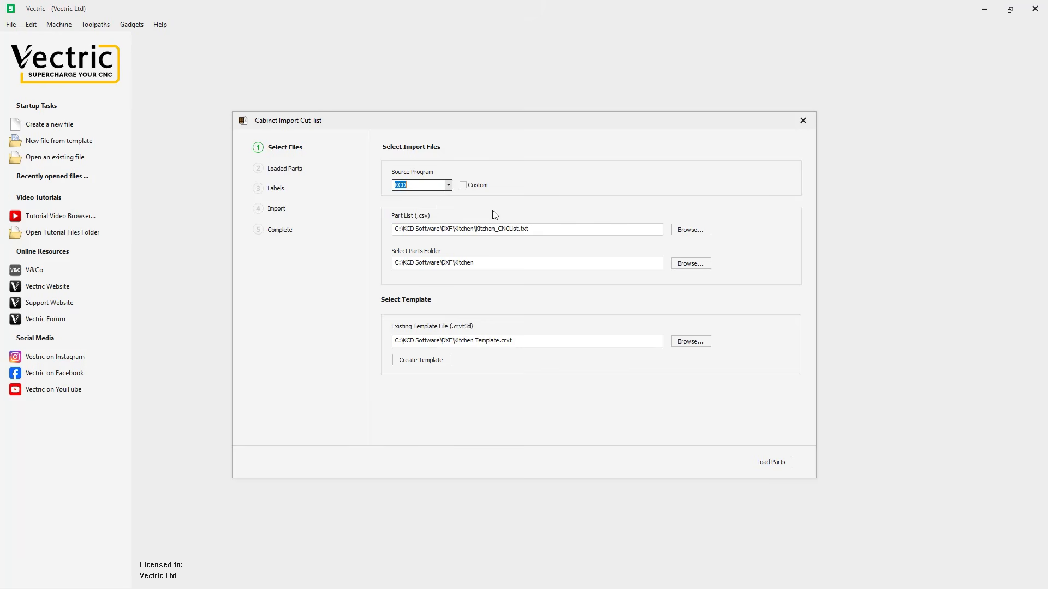
left_click(690, 229)
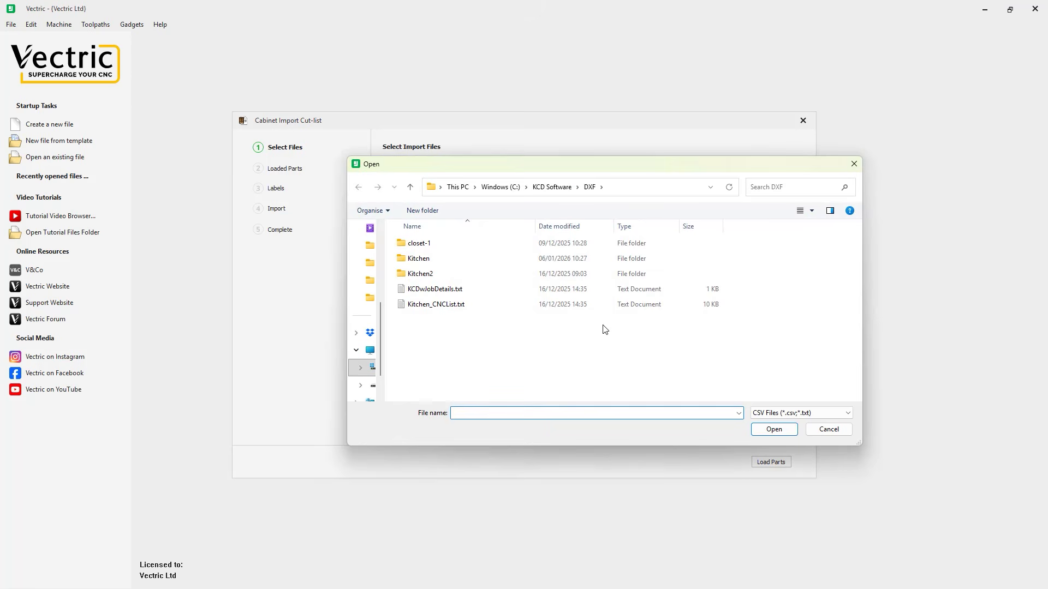
double_click(458, 309)
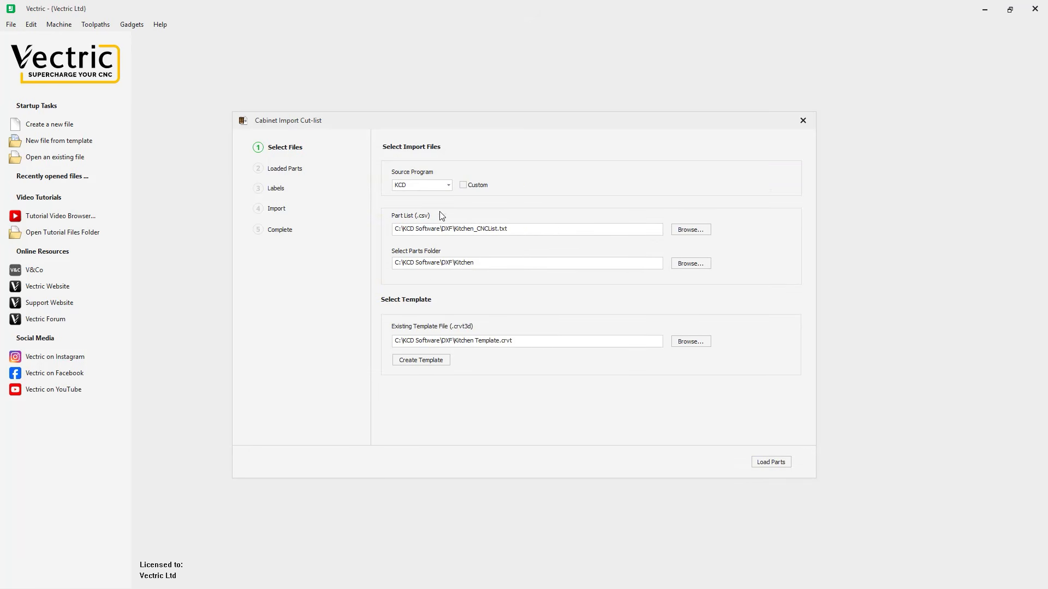
Set the parts folder to the Kitchen folder inside KCD Software\DXF
left_click(690, 263)
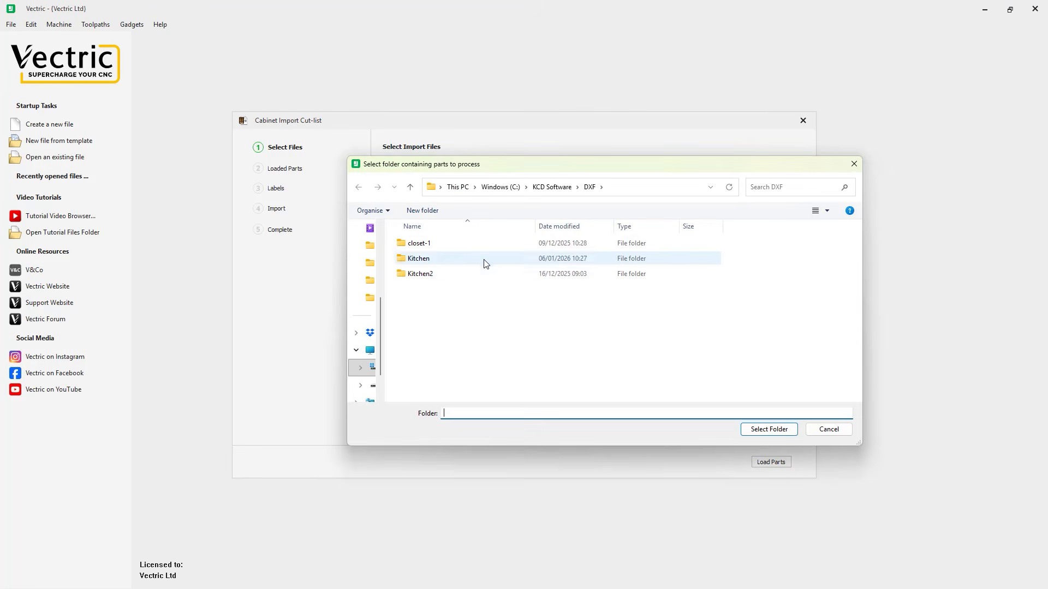
left_click(434, 261)
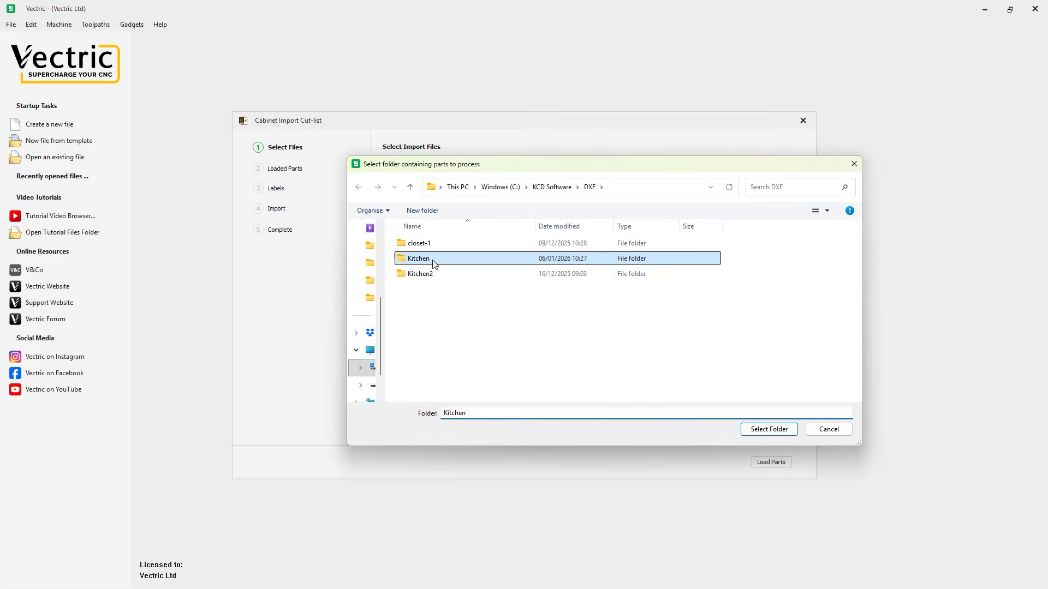
left_click(769, 429)
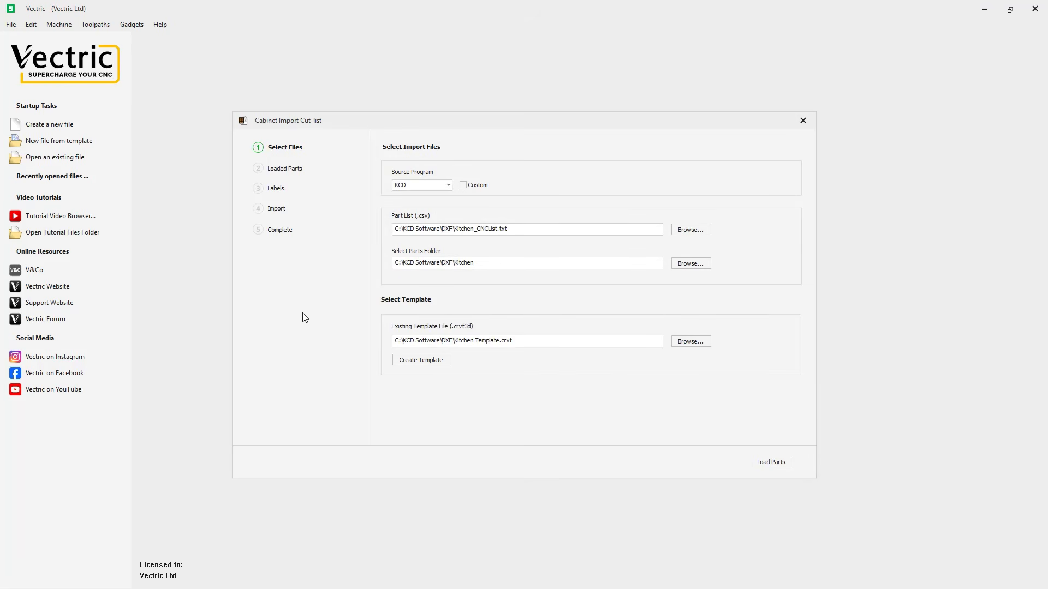
Choose Kitchen Template.crvt as the existing template file and load the parts
left_click(691, 341)
left_click(442, 292)
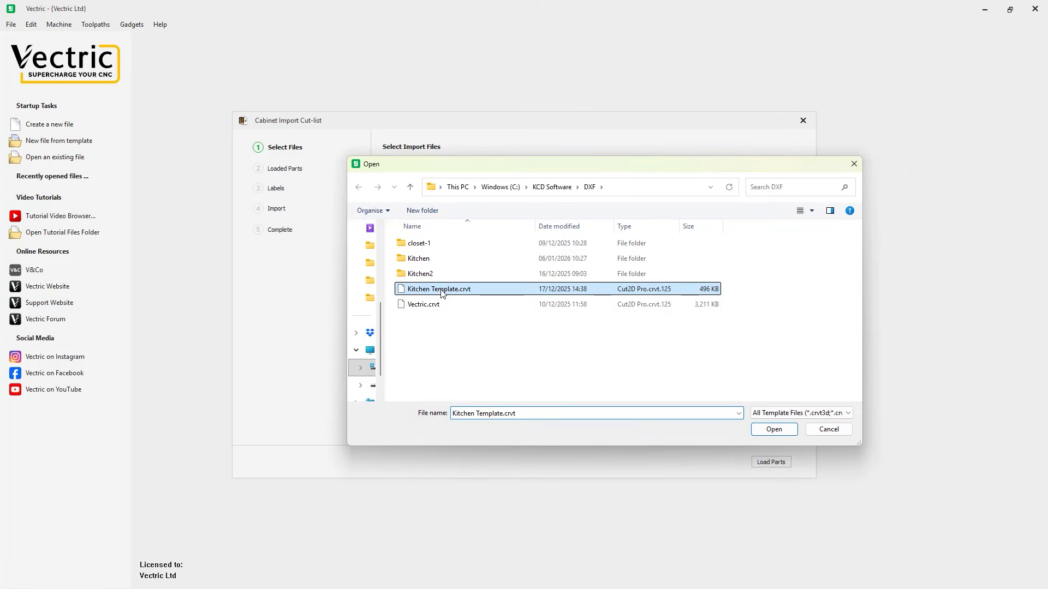
left_click(775, 430)
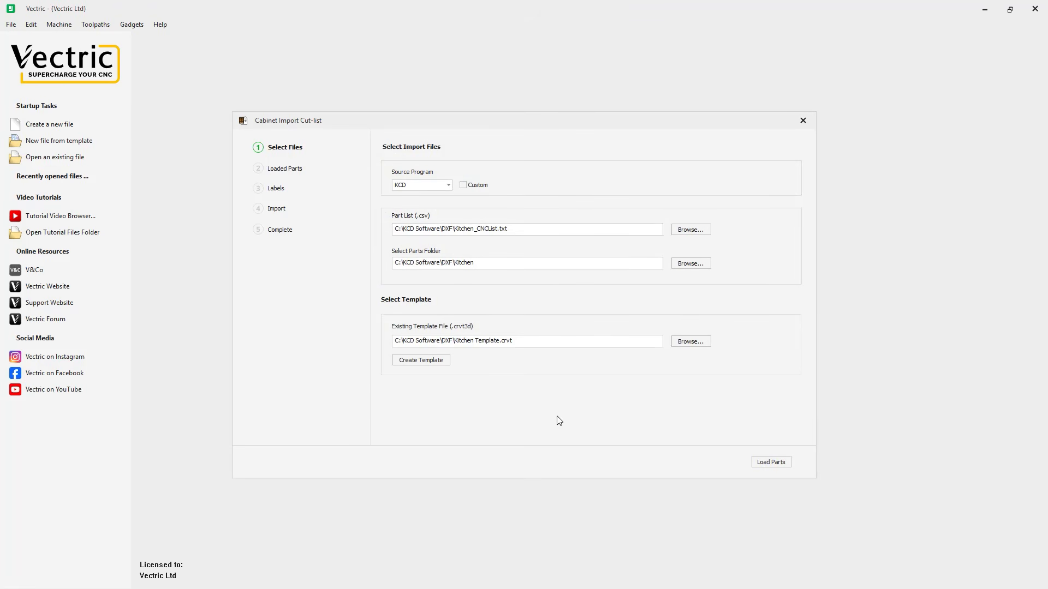
left_click(775, 468)
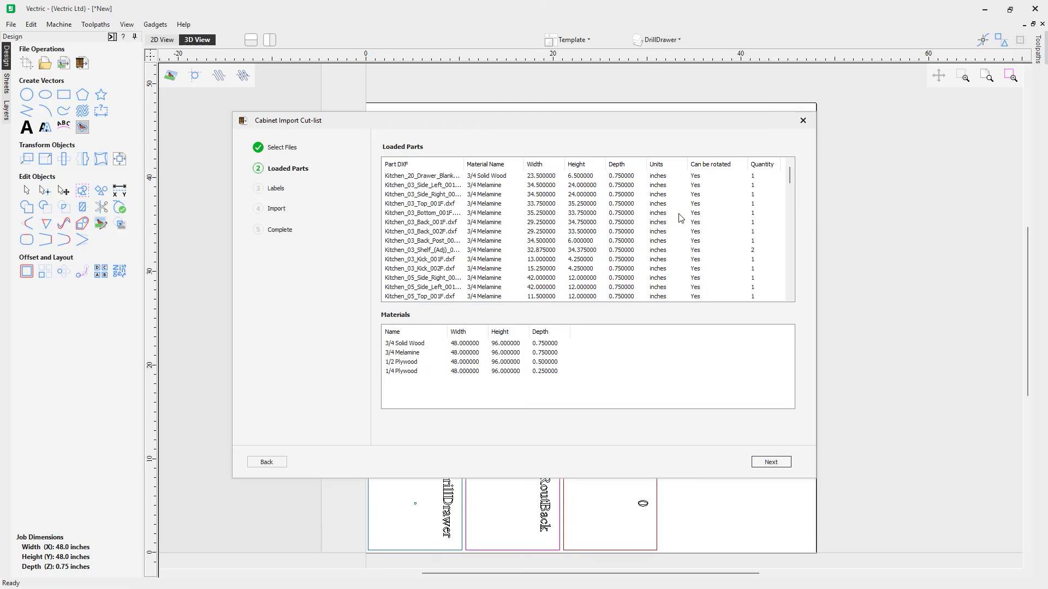
Review the loaded parts list and continue to the label settings, keeping Generate Part Labels enabled
mouse_move(790, 176)
left_mouse_down()
mouse_move(790, 291)
mouse_move(781, 179)
left_mouse_up()
left_click(763, 464)
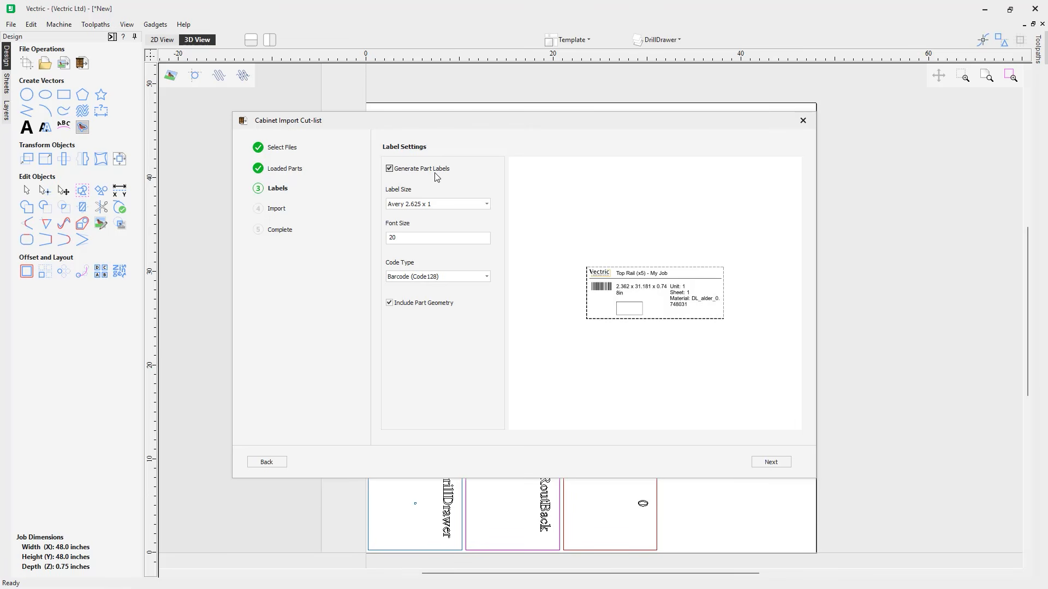
left_click(389, 169)
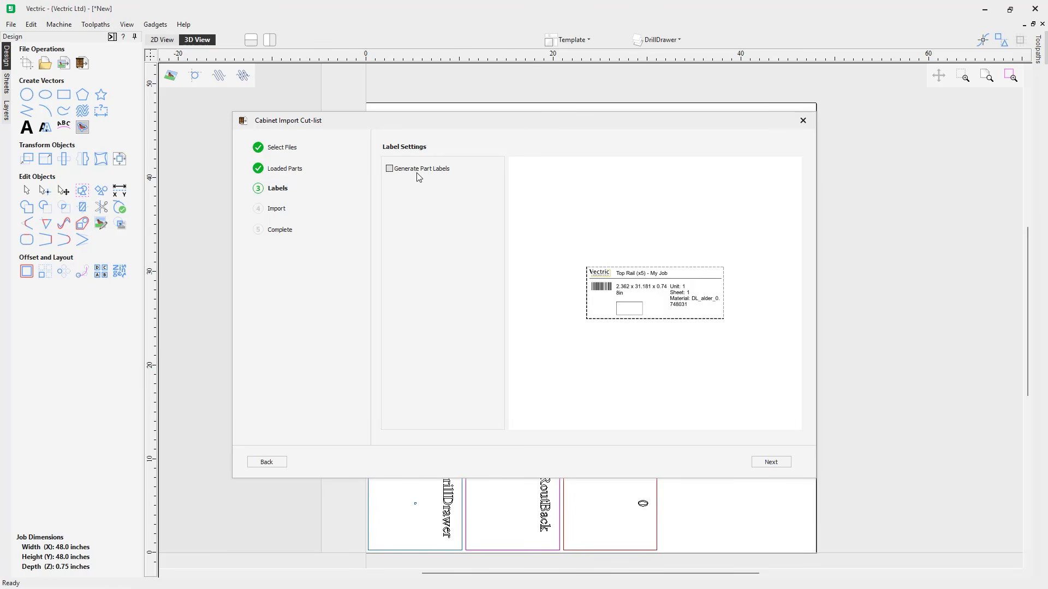
left_click(390, 171)
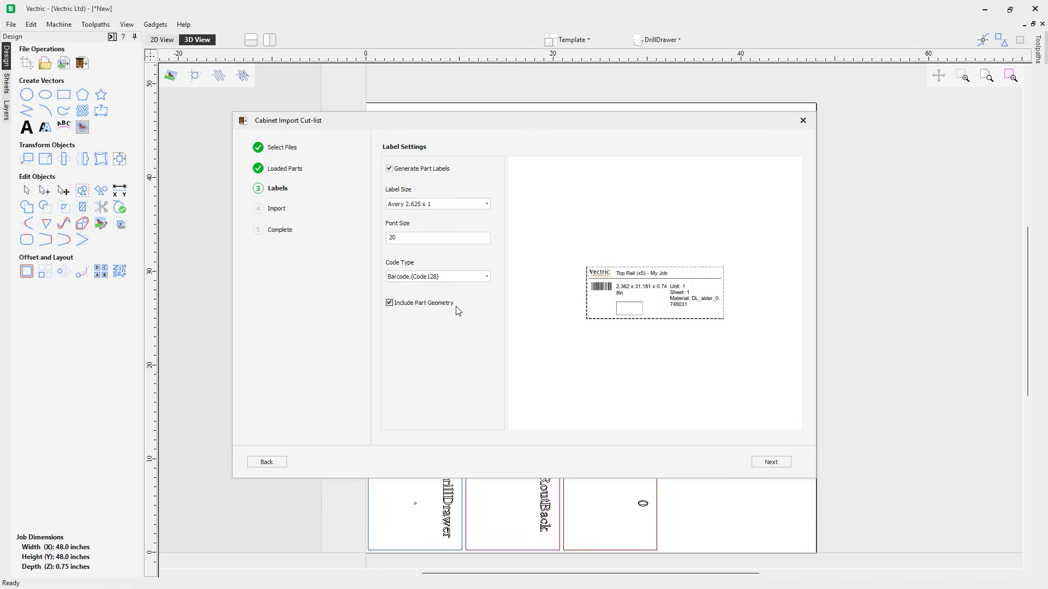
Compare the 2 x 1.25, 1.75 x 2/3 and Dymo 2.5 x 0.75 labels and set the label size to Dymo 3.5 x 1.125
left_click(487, 204)
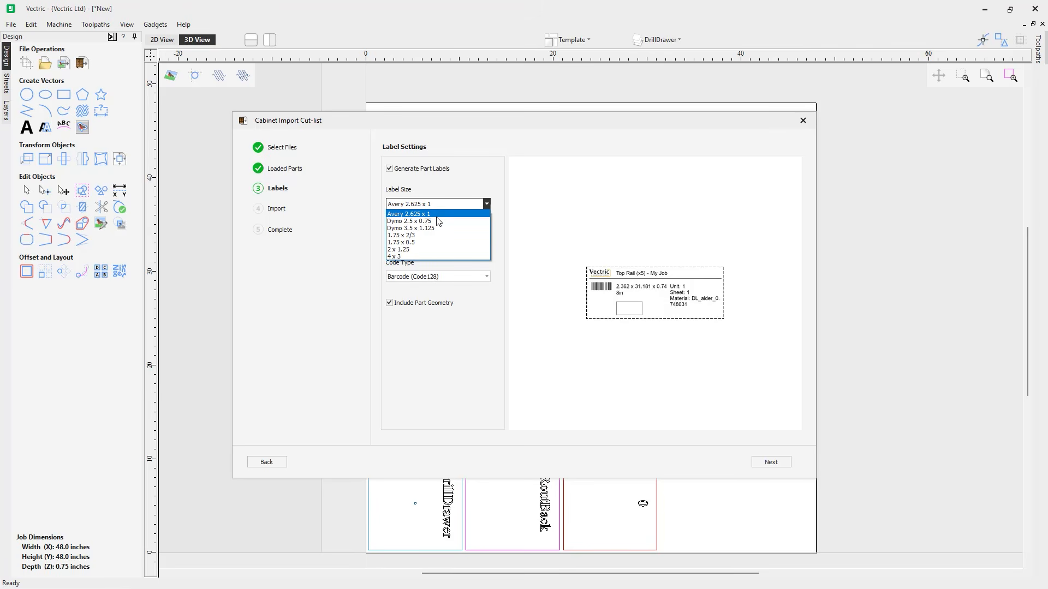
left_click(418, 250)
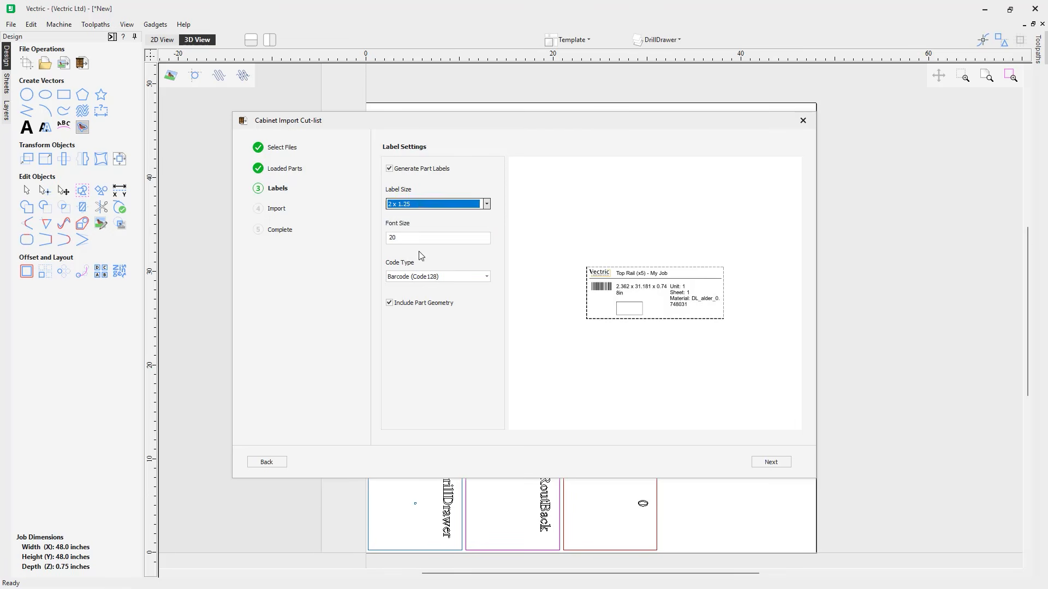
left_click(452, 205)
left_click(431, 234)
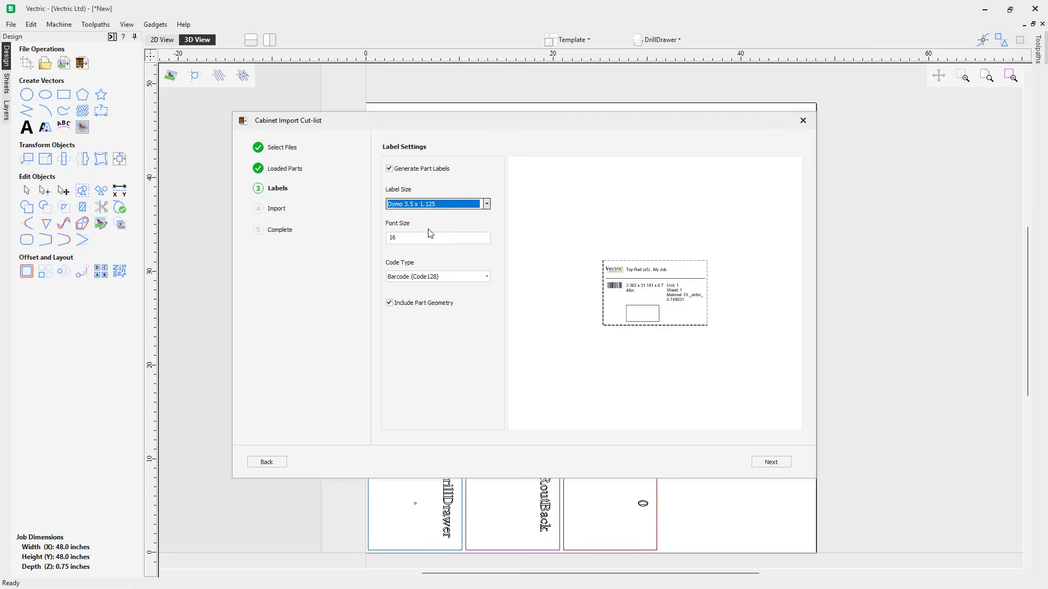
left_click(448, 205)
left_click(470, 213)
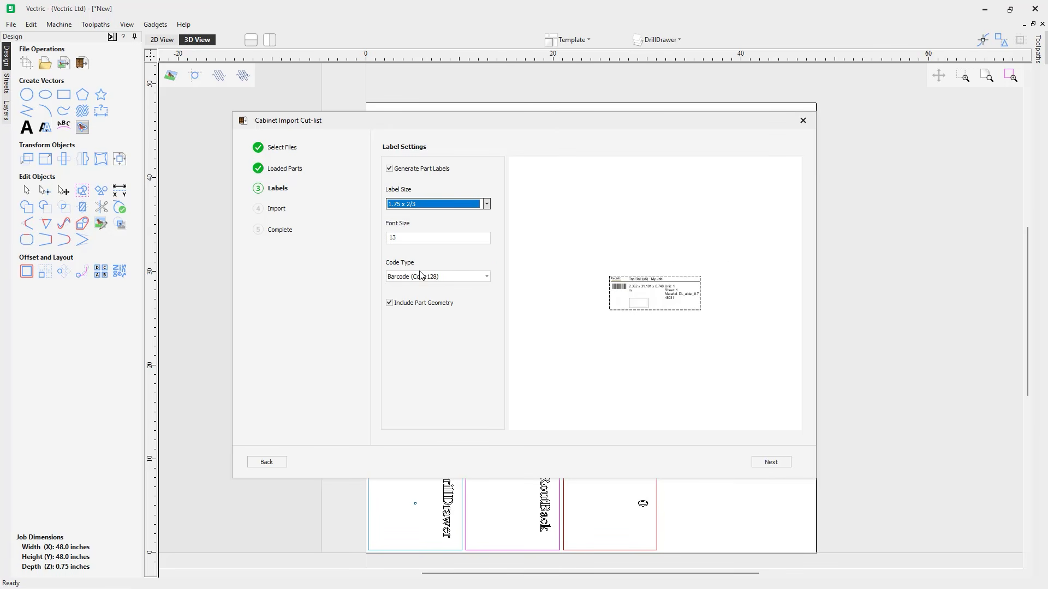
left_click(469, 207)
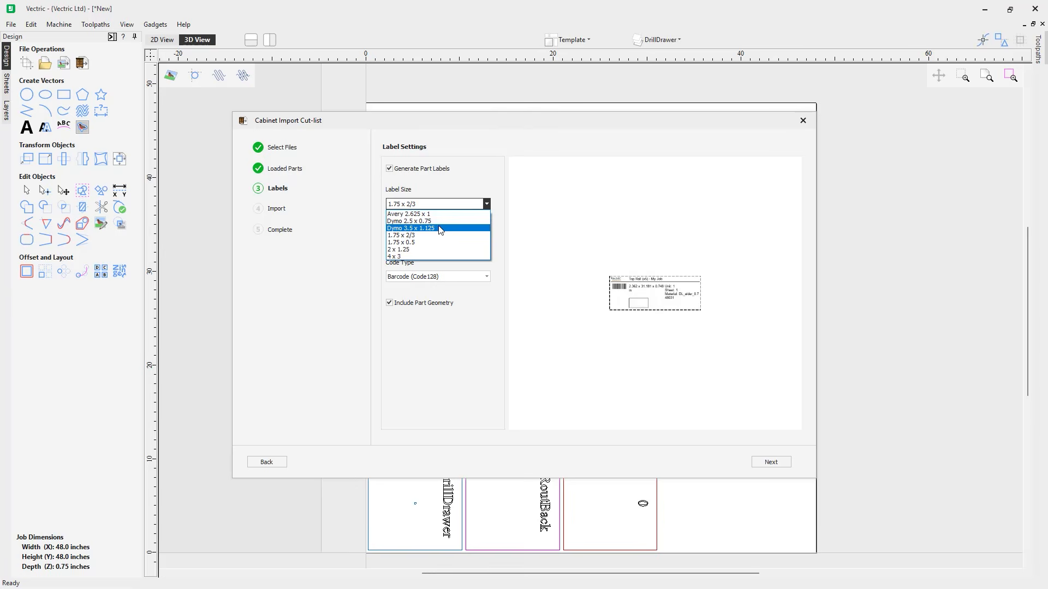
left_click(439, 221)
left_click(453, 206)
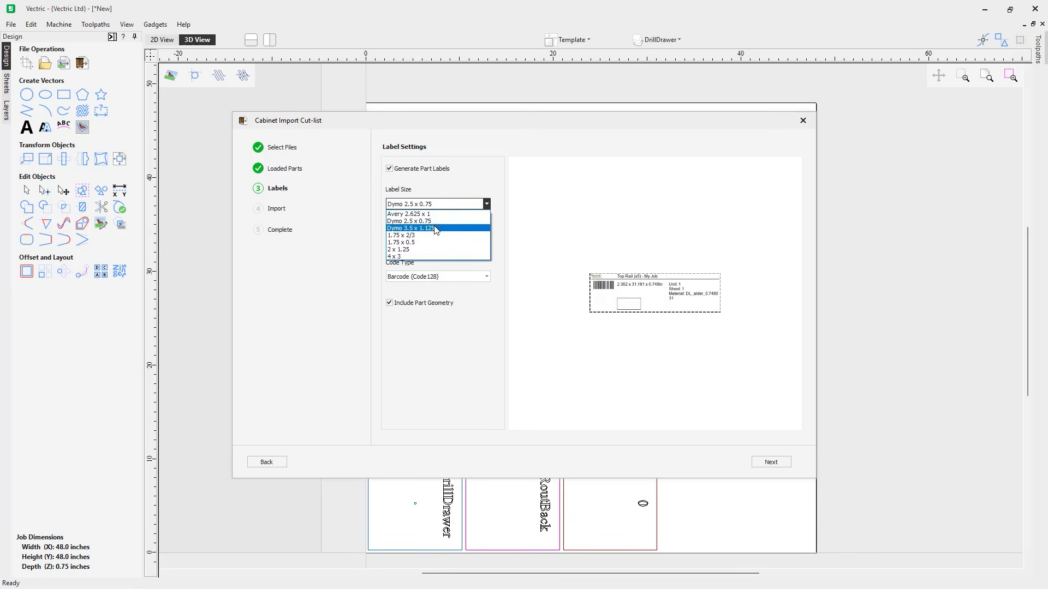
left_click(436, 229)
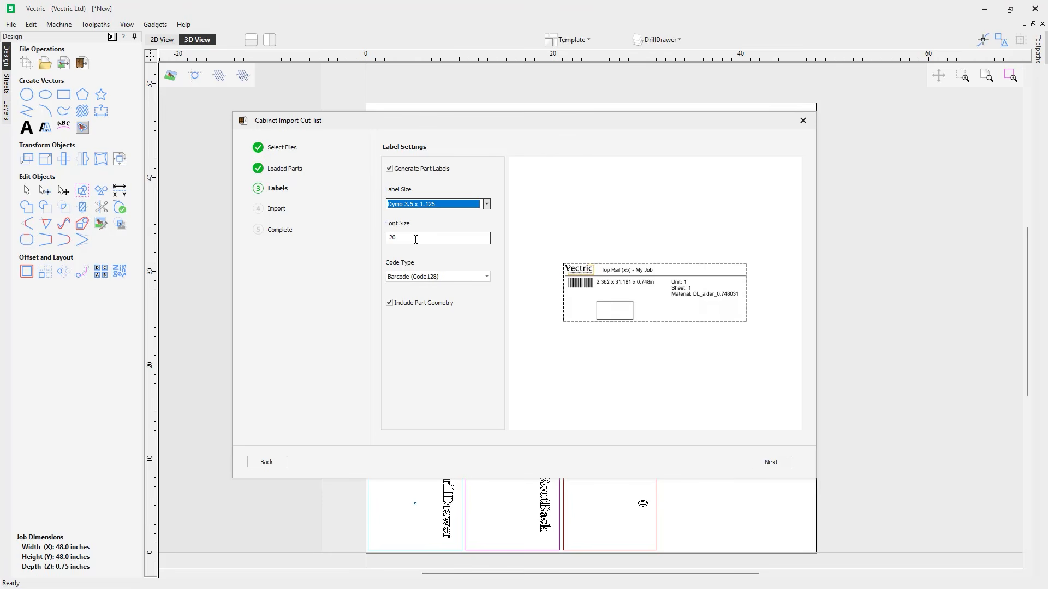
Try label font sizes of 30 and 10 in the preview, and set the font size back to 20
left_click_drag(417, 239, 368, 241)
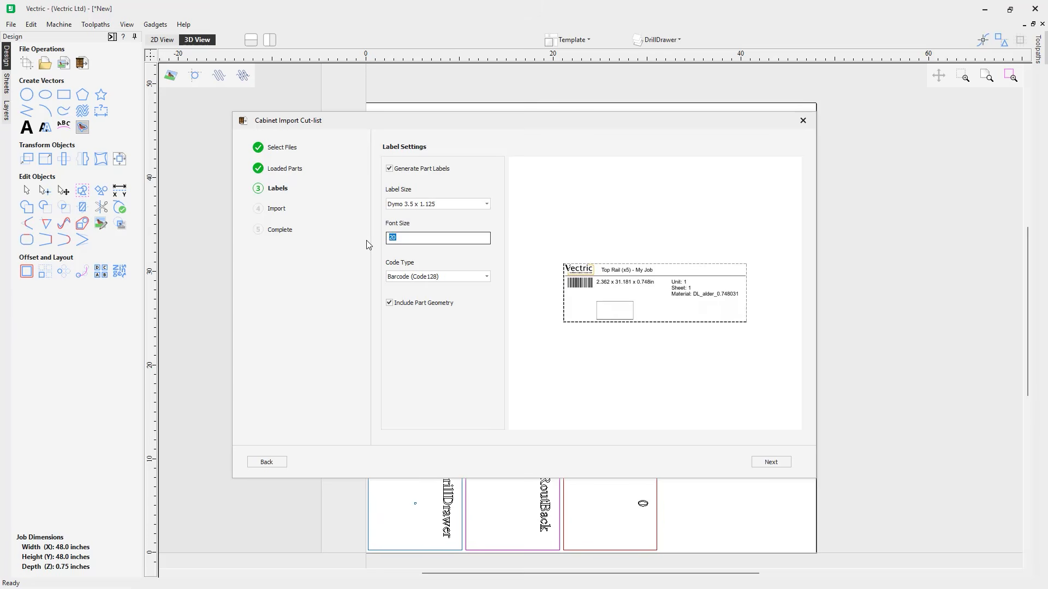
type("30")
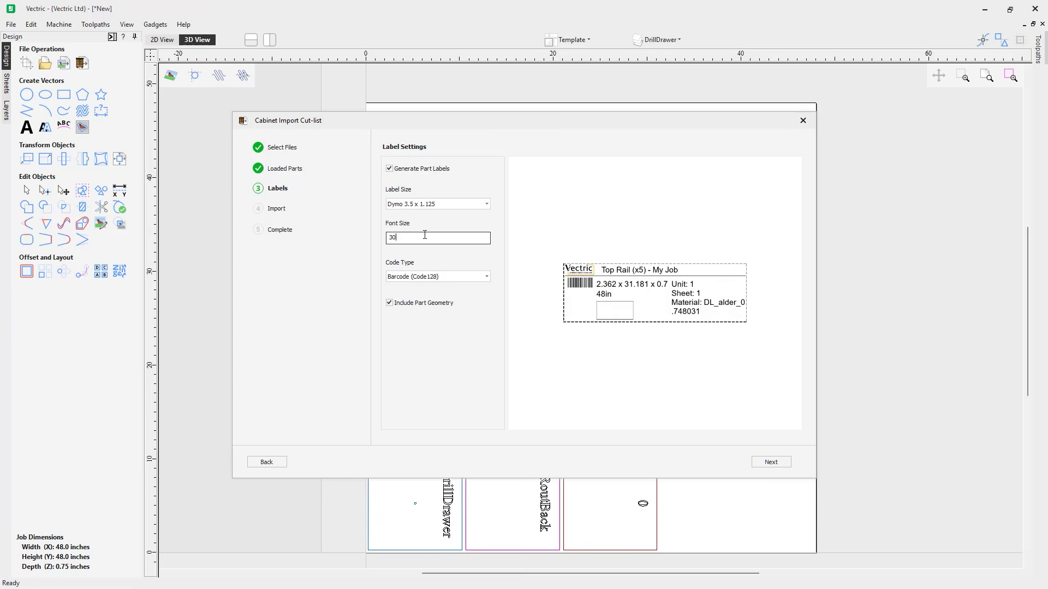
left_click_drag(424, 238, 339, 237)
type("10")
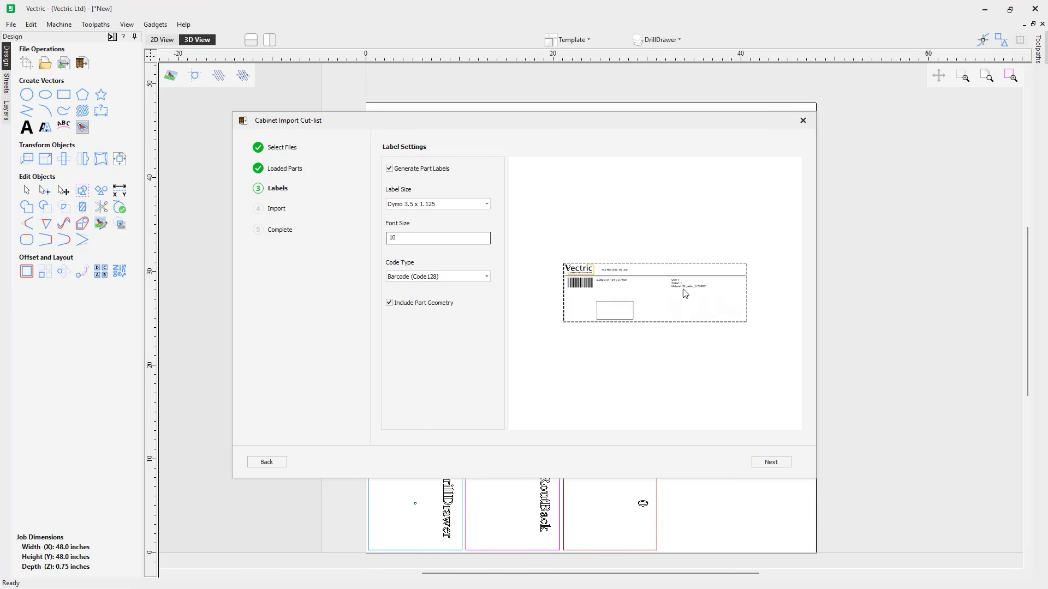
left_click_drag(422, 243, 311, 236)
type("20")
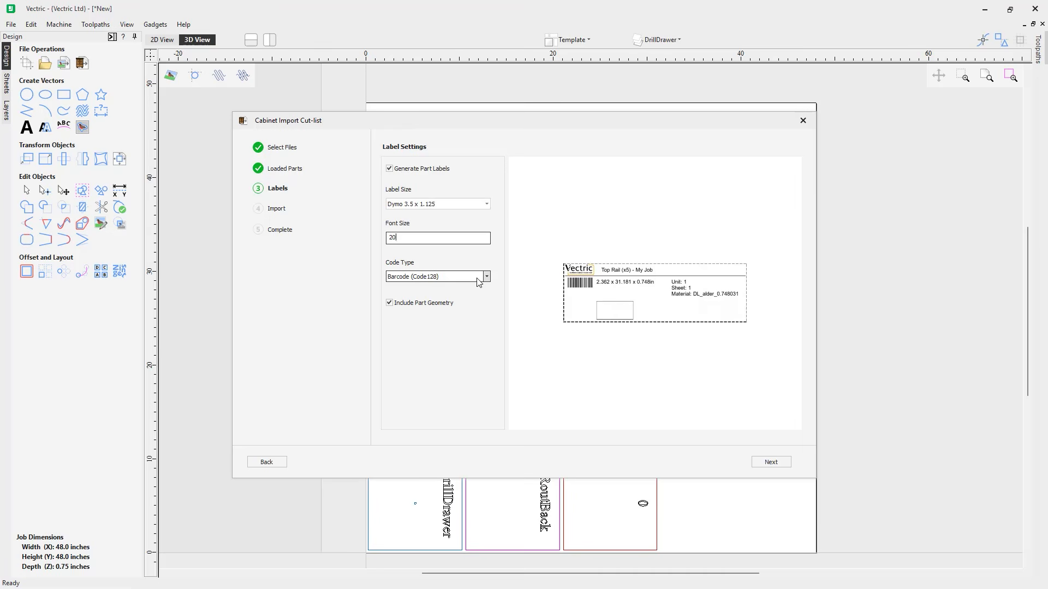
Preview the None, QR Code and Data Matrix code types on the label and return to Barcode (Code128)
left_click(460, 278)
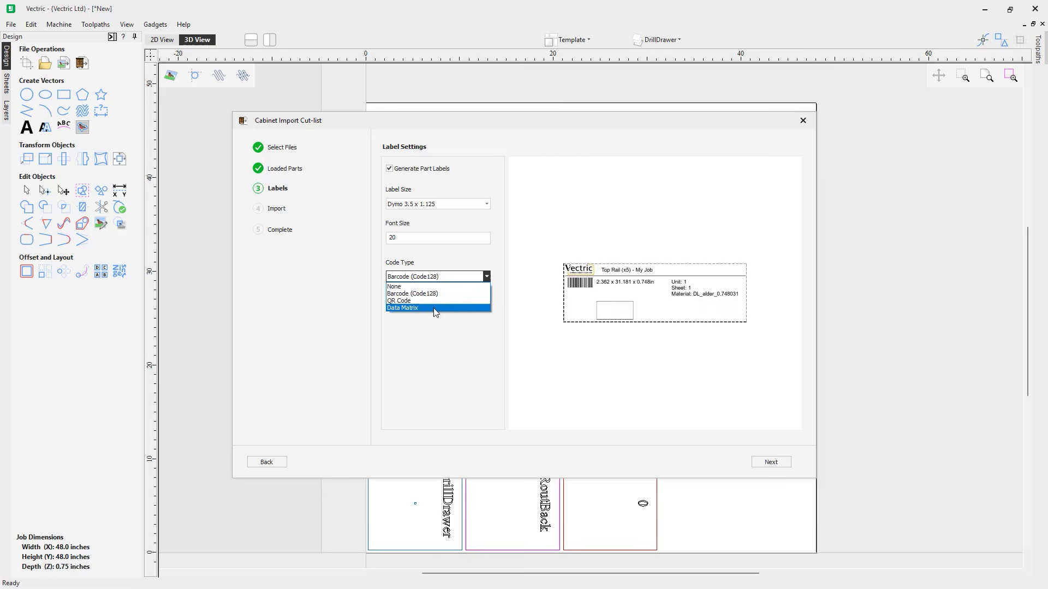
left_click(431, 287)
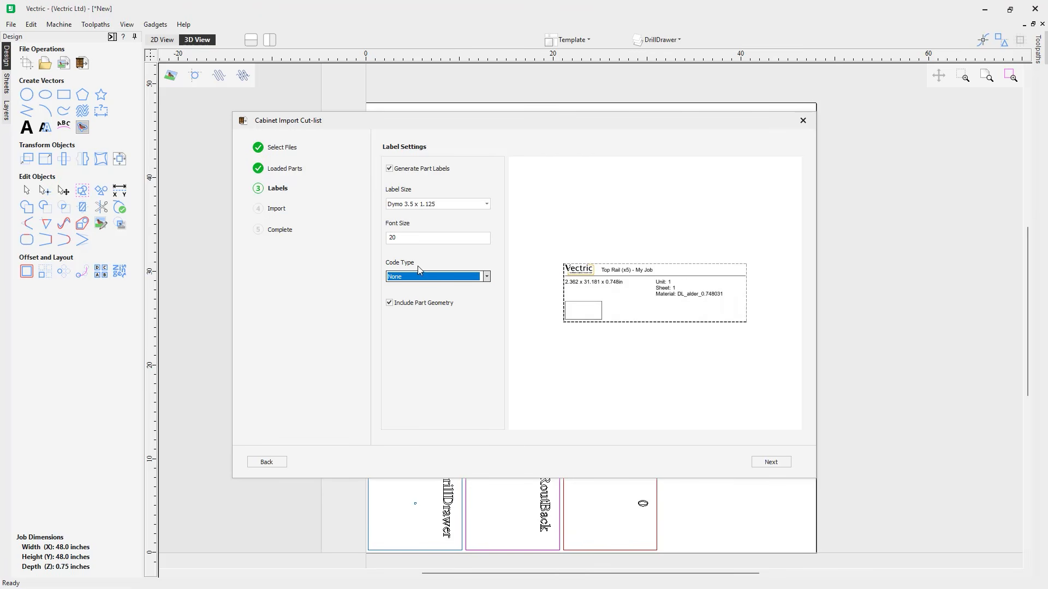
left_click(477, 277)
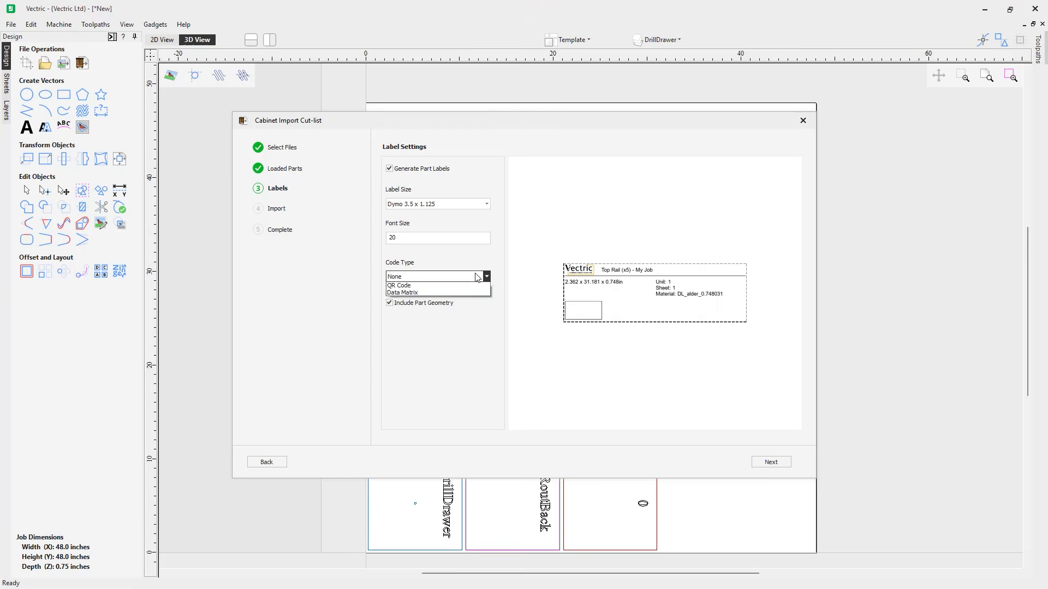
left_click(449, 302)
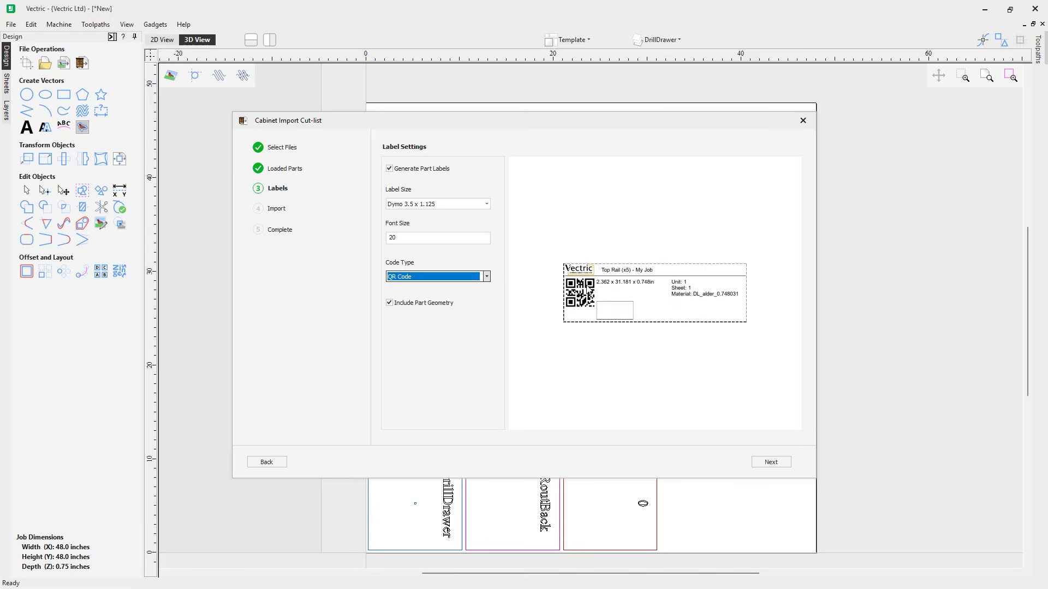
left_click(455, 279)
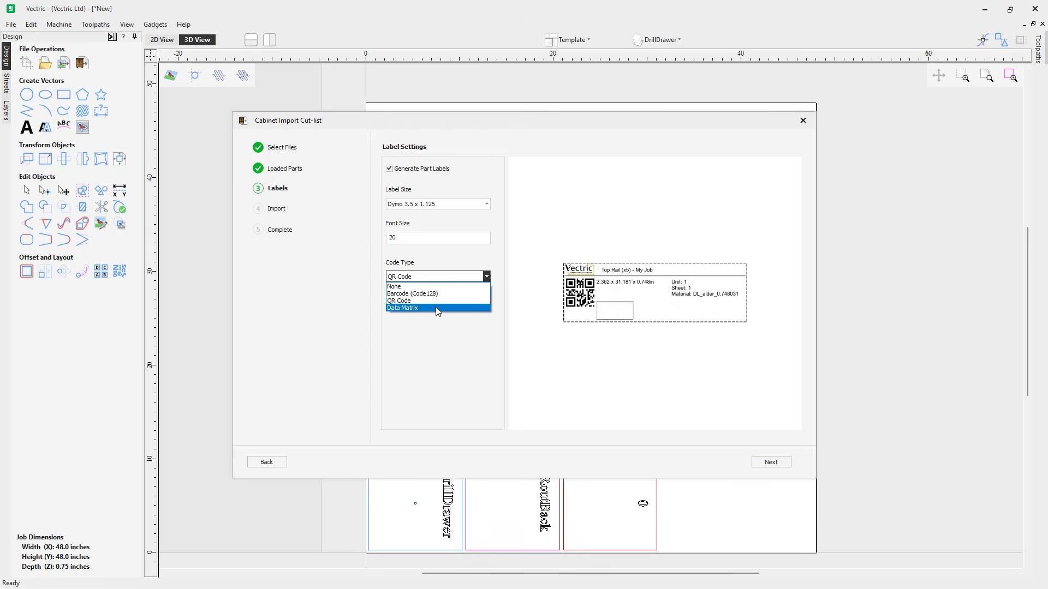
left_click(431, 308)
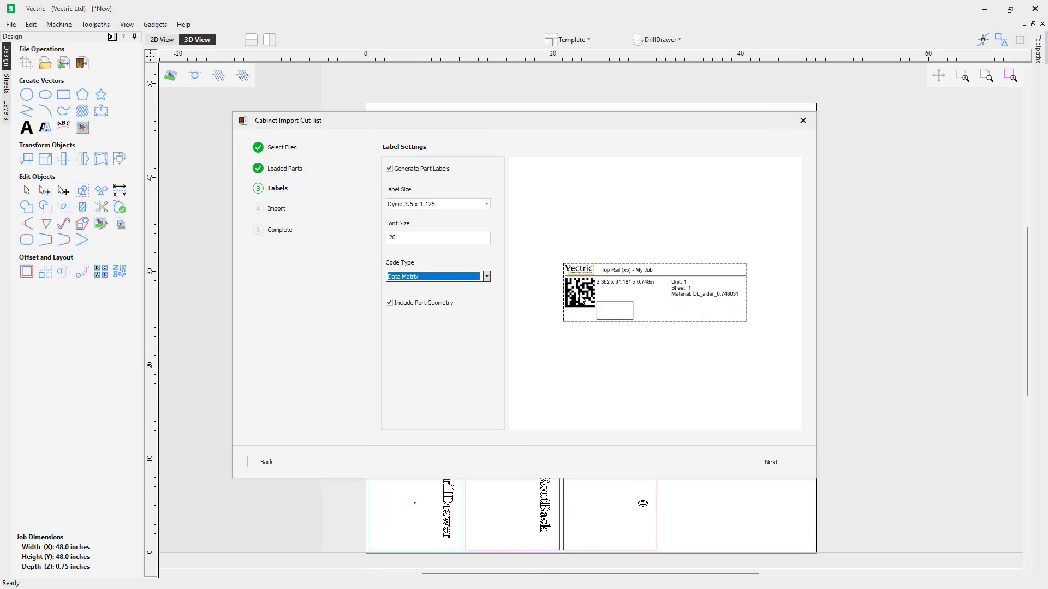
left_click(464, 277)
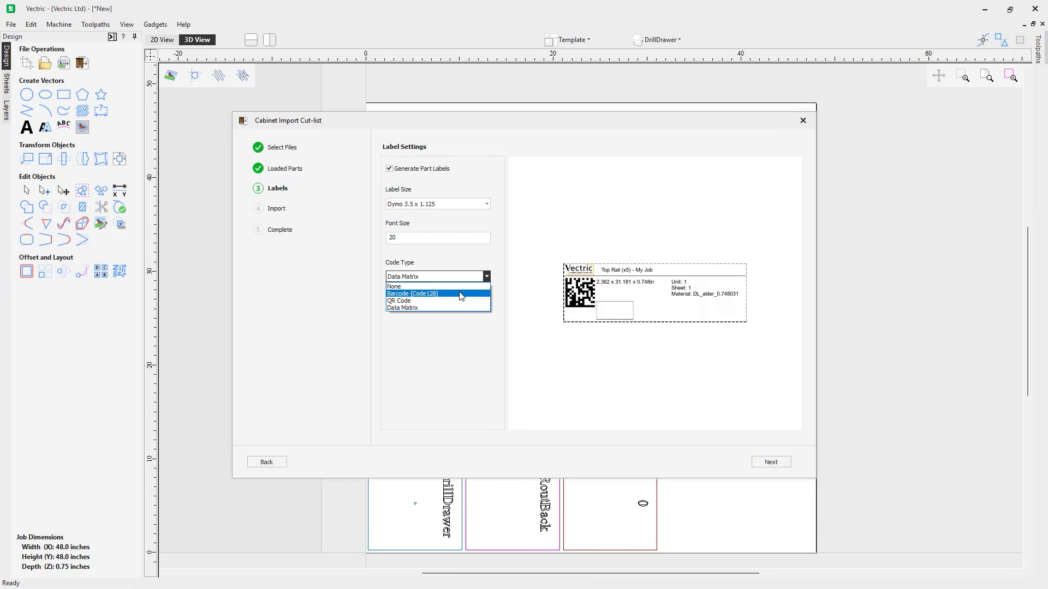
left_click(450, 295)
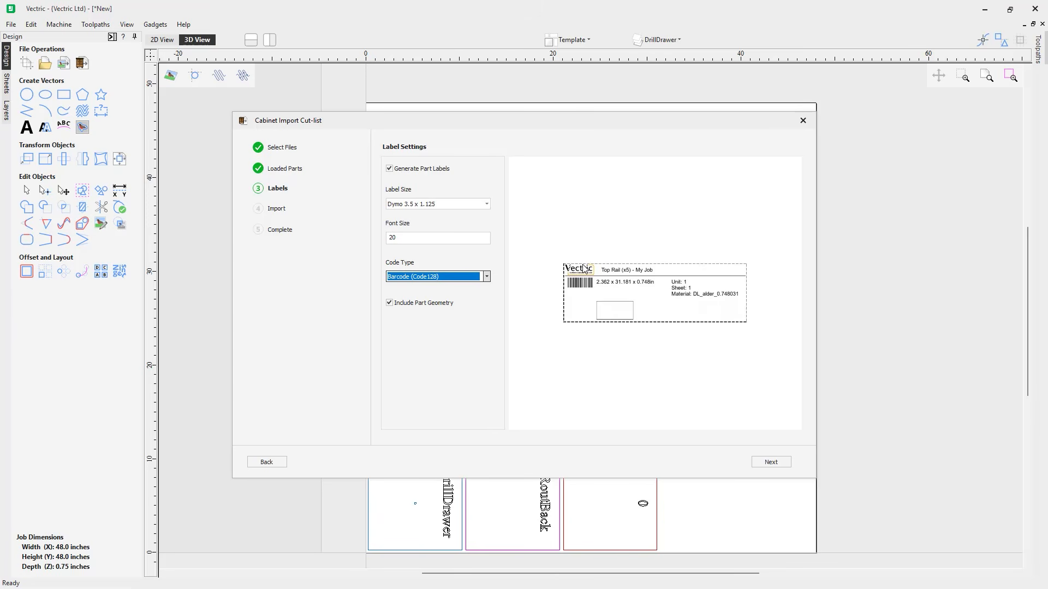
Turn off Include Part Geometry for the part labels
left_click(390, 304)
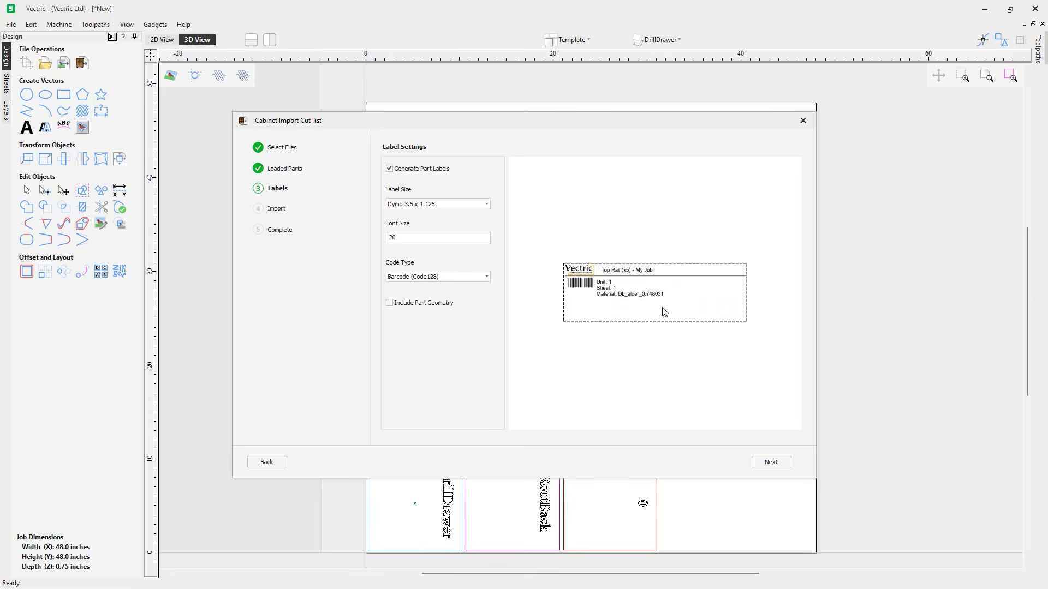
Include the part geometry on the labels and import the cut-list with Calculate Toolpaths enabled
left_click(389, 304)
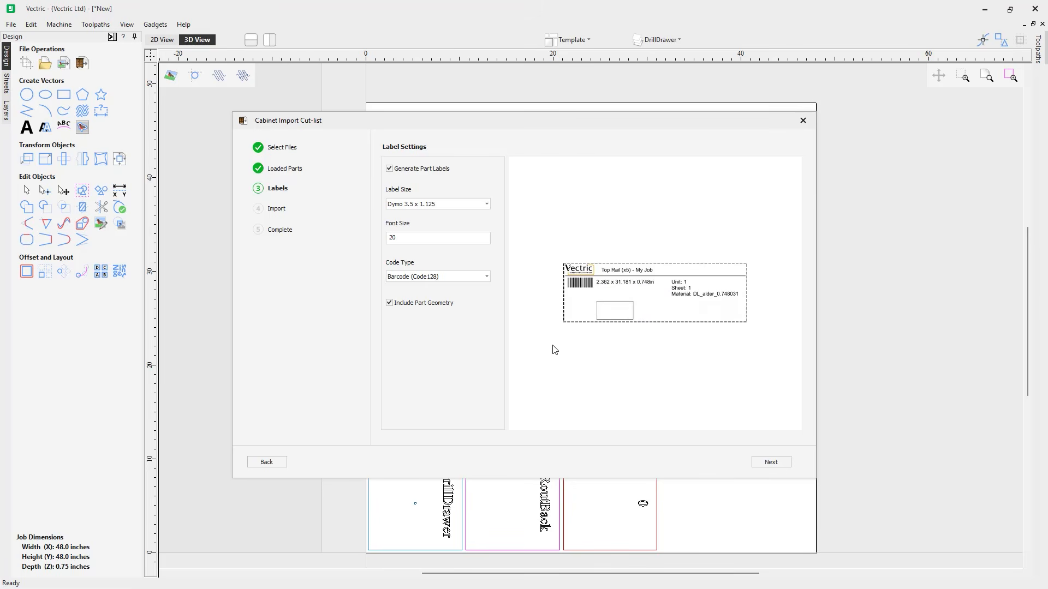
left_click(770, 463)
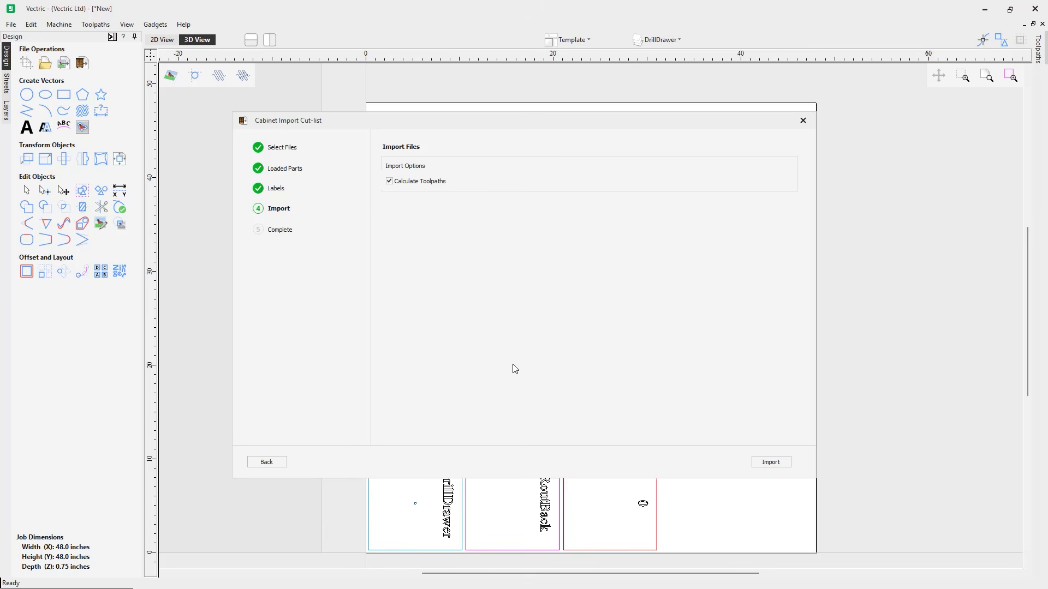
left_click(762, 463)
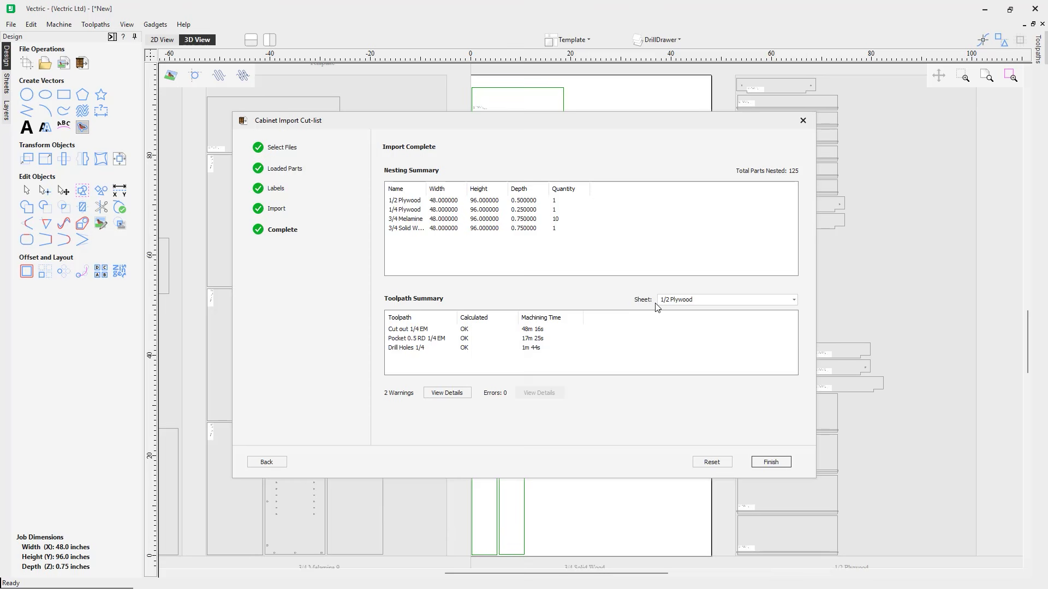
Review the toolpath summaries for the 1/4 Plywood, 3/4 Melamine 4, 3/4 Melamine 6 and 3/4 Solid Wood sheets
left_click(794, 300)
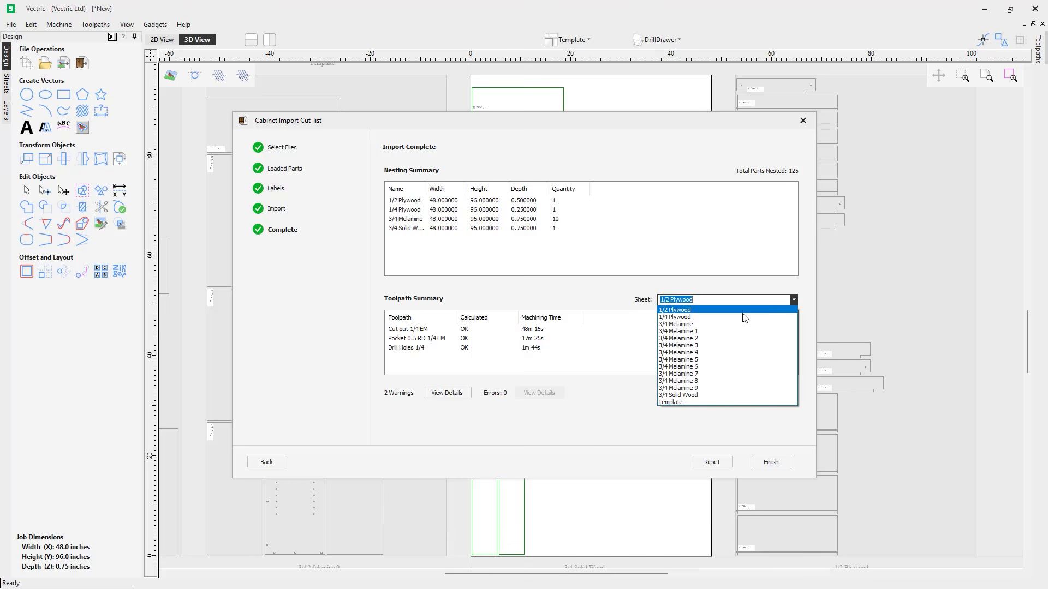
left_click(690, 317)
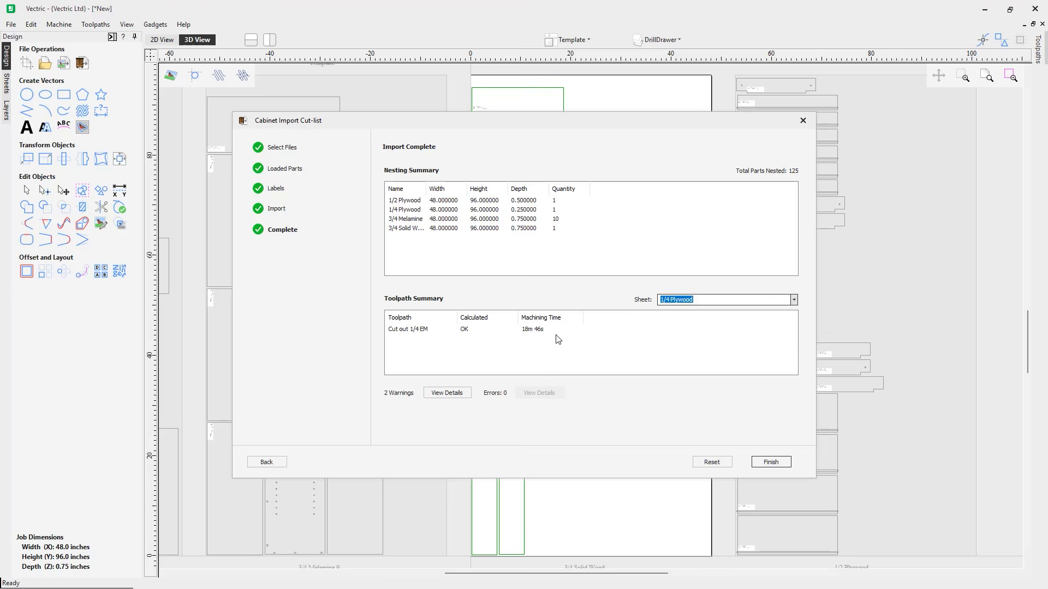
left_click(794, 301)
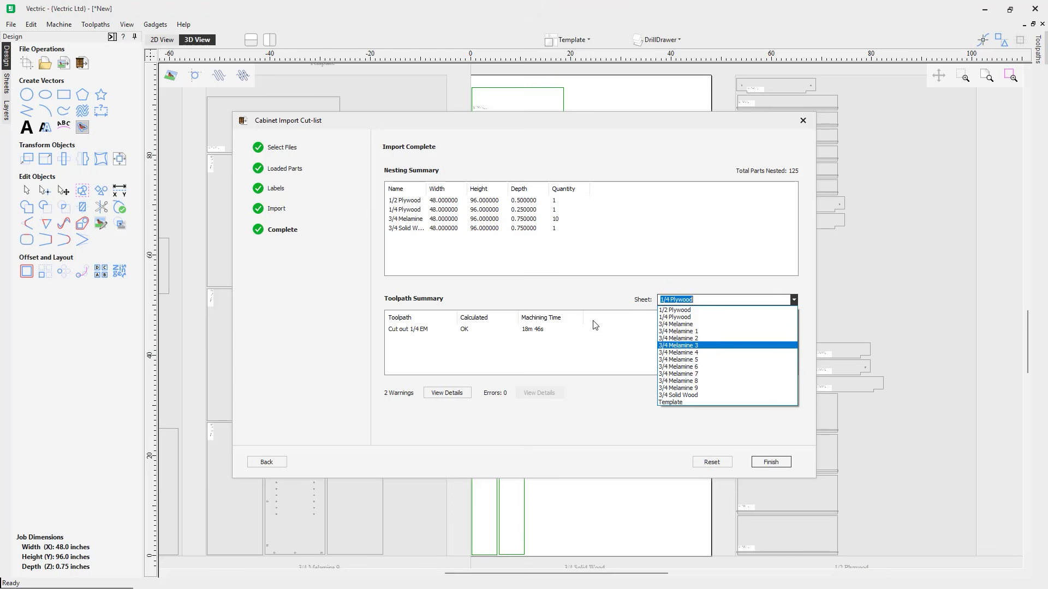
left_click(691, 353)
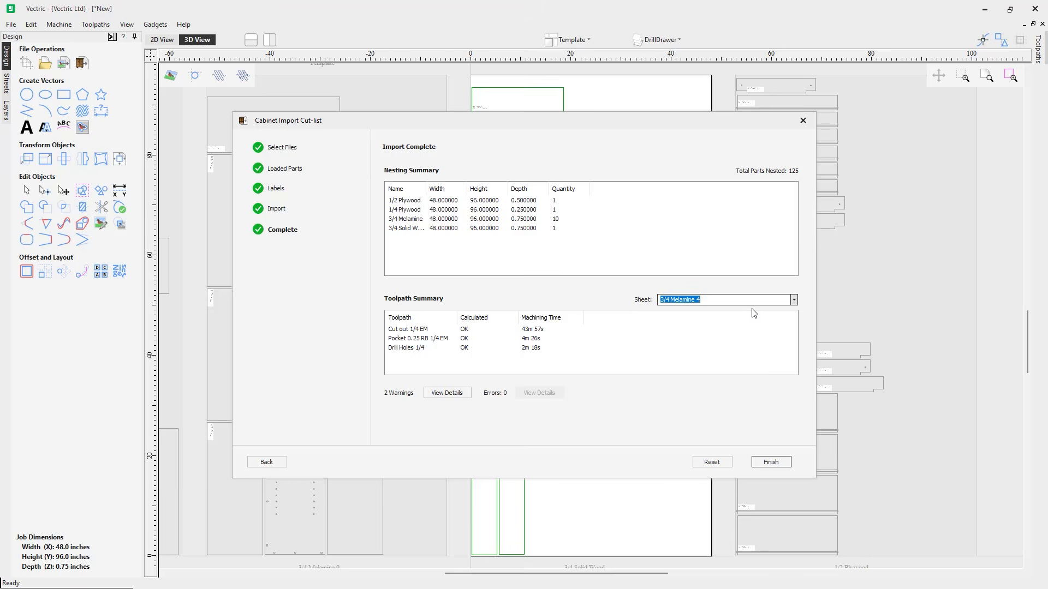
left_click(794, 300)
left_click(704, 367)
left_click(794, 300)
left_click(696, 397)
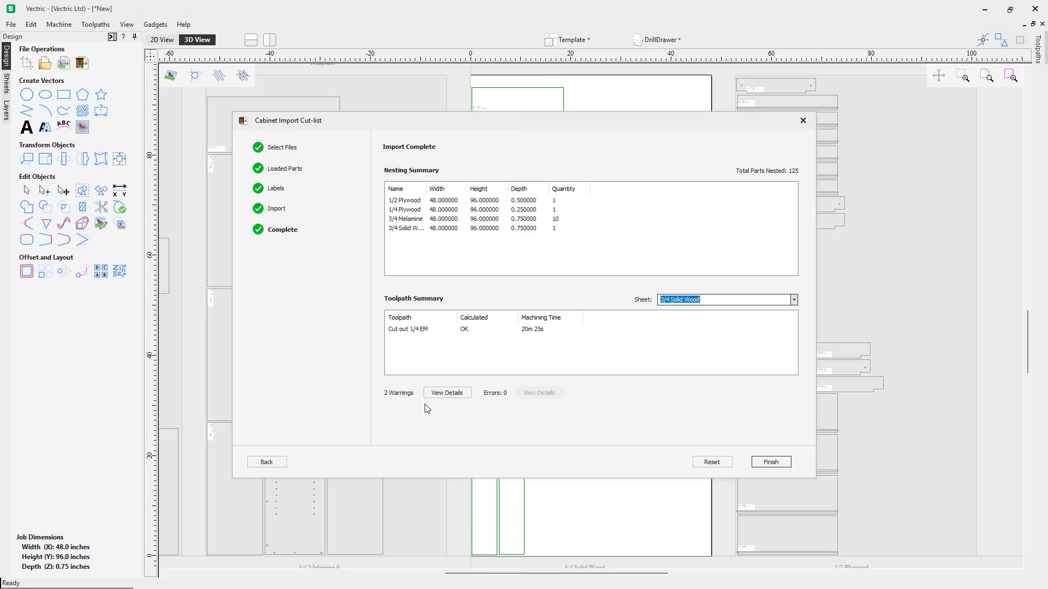
Read the details of the import warnings and finish the Cabinet Import wizard
left_click(452, 397)
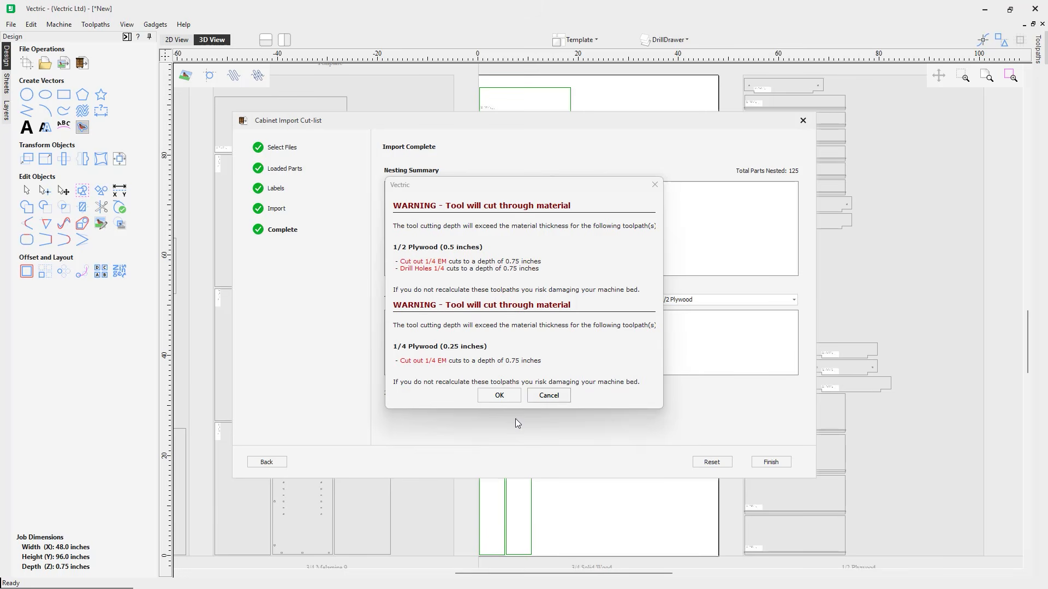
left_click(515, 402)
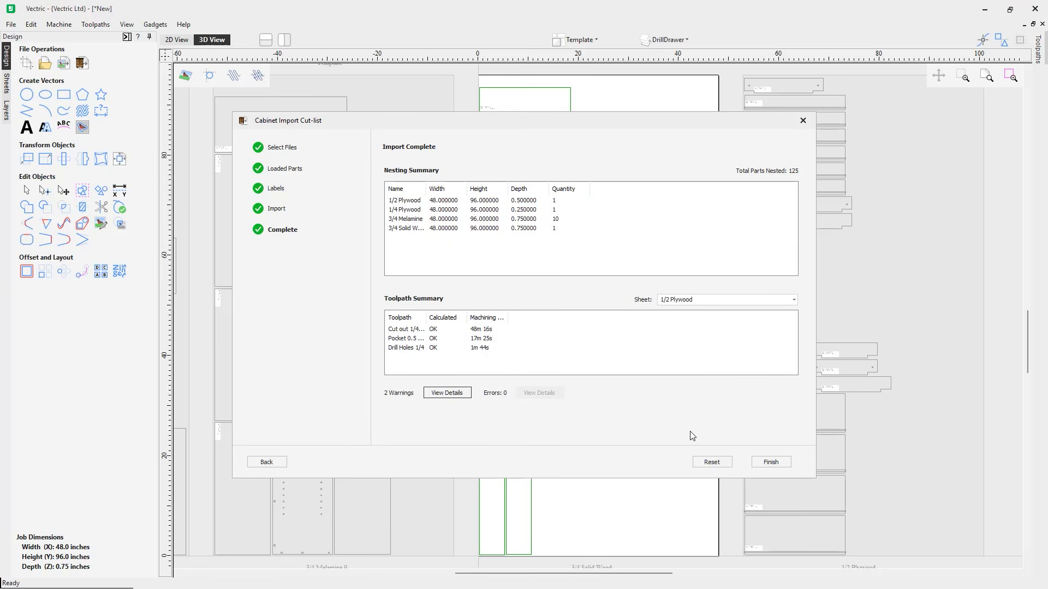
left_click(777, 469)
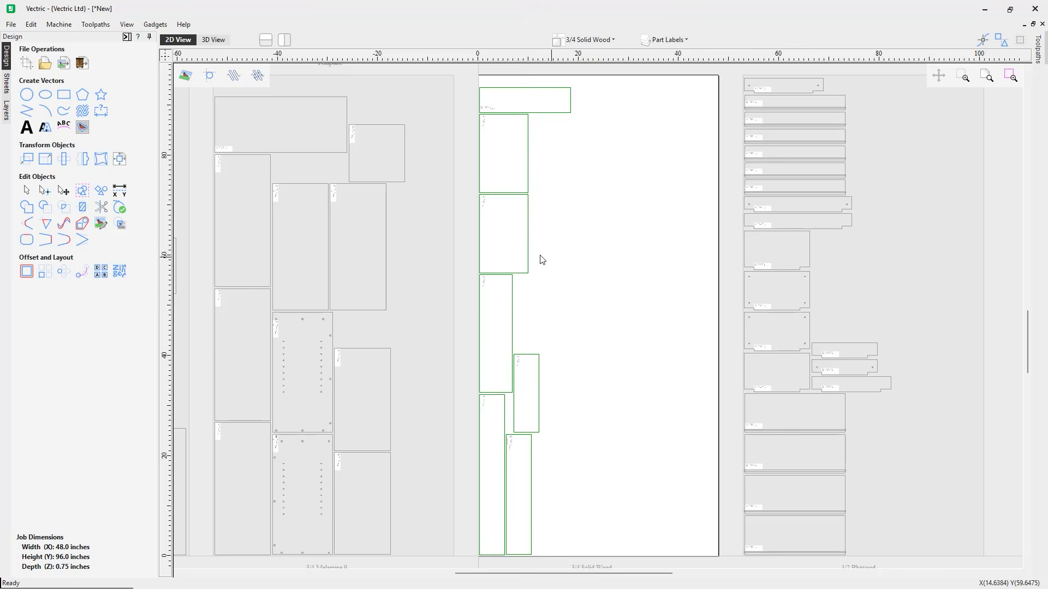
Inspect a Drawer Blank label on the 3/4 Solid Wood sheet in 2D, and display the part labels in the 3D view
scroll(485, 201, "up", 4)
scroll(487, 207, "up", 5)
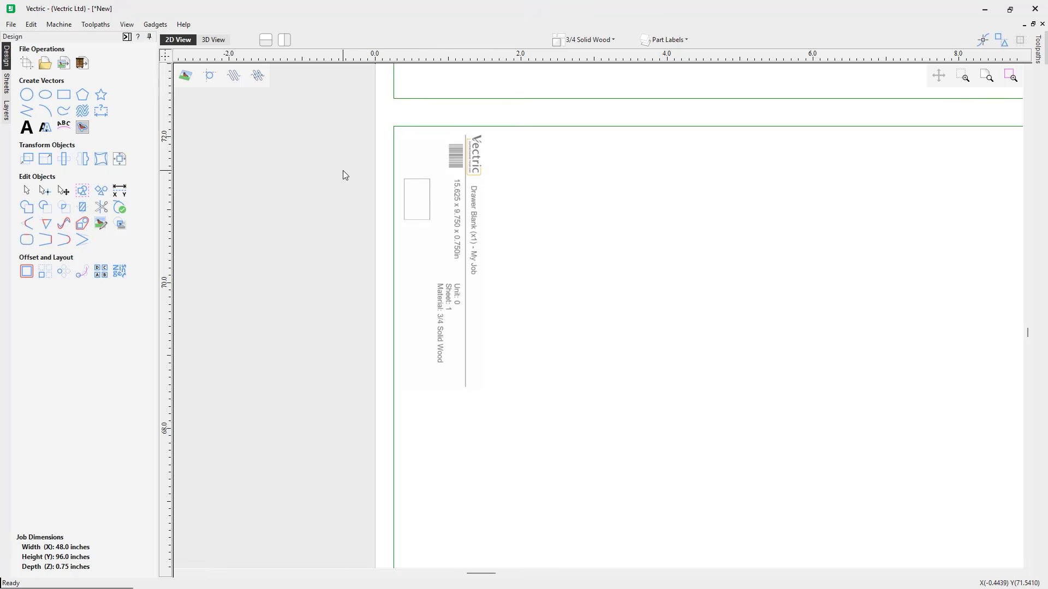
left_click(213, 39)
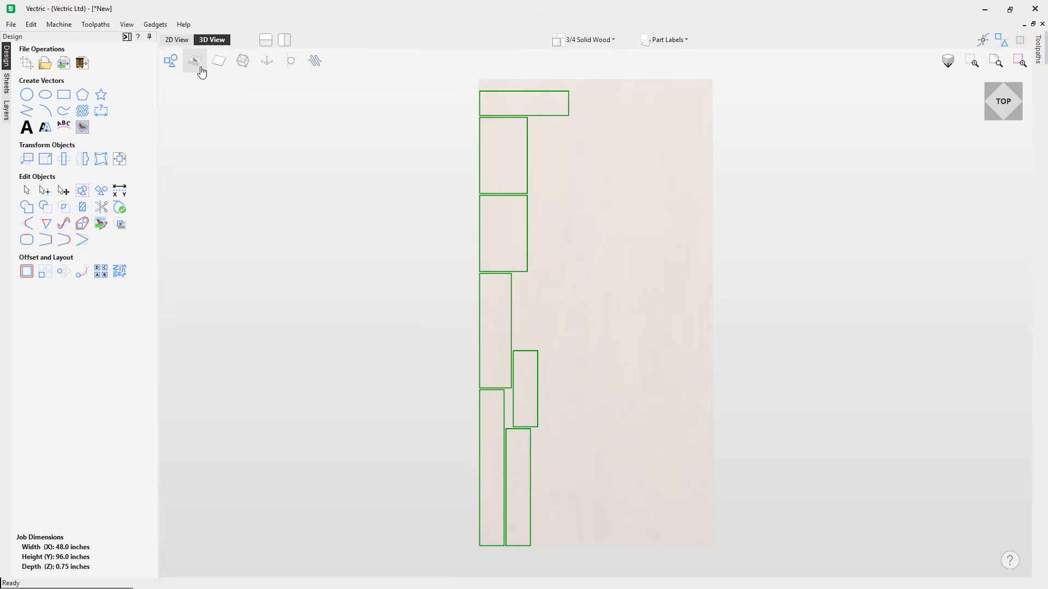
left_click(200, 64)
scroll(484, 188, "up", 10)
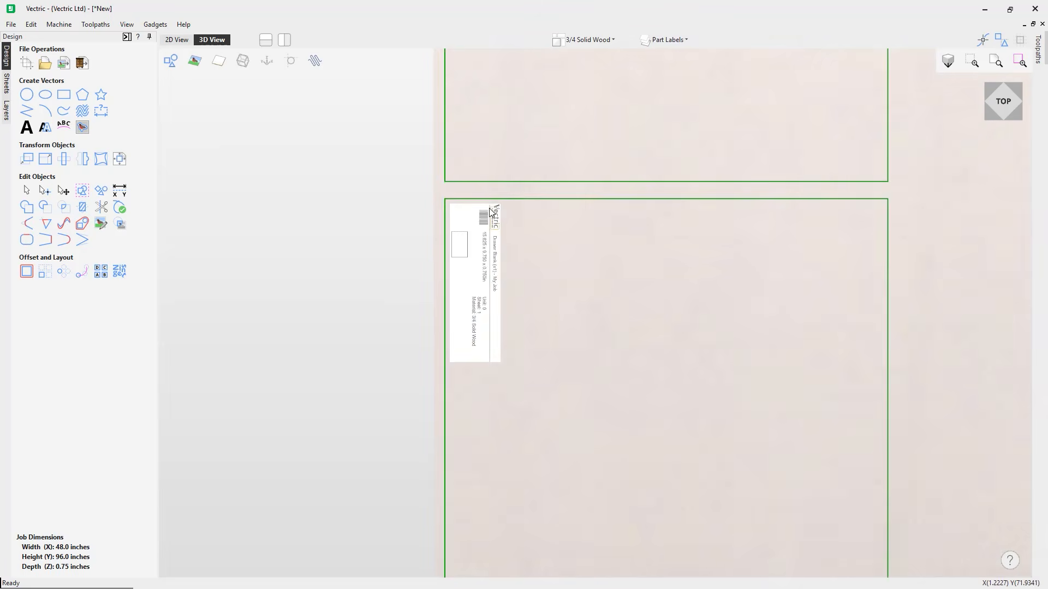
scroll(491, 212, "up", 3)
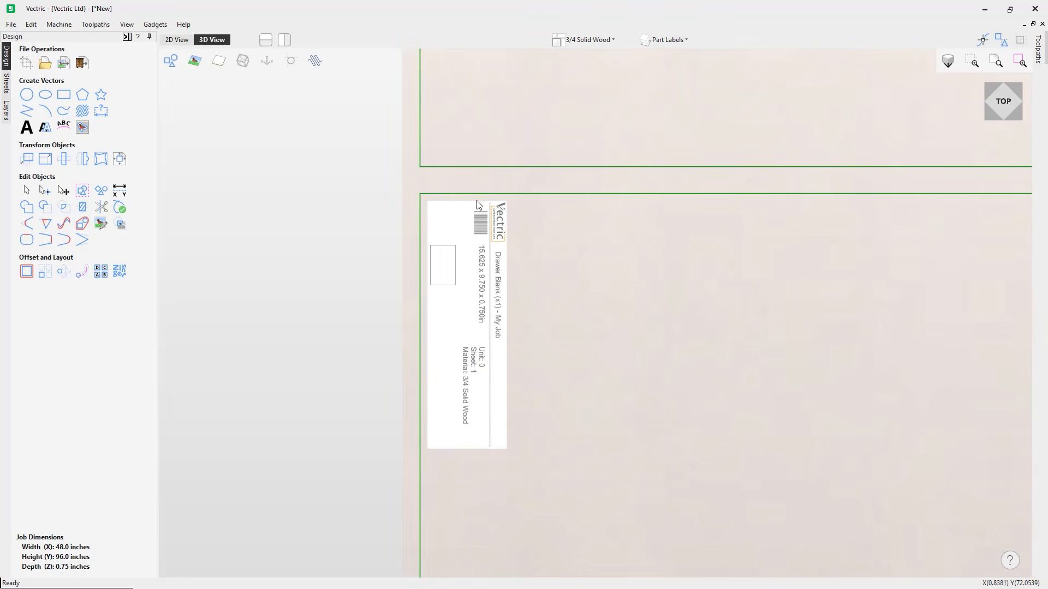
scroll(500, 361, "down", 5)
scroll(499, 359, "down", 3)
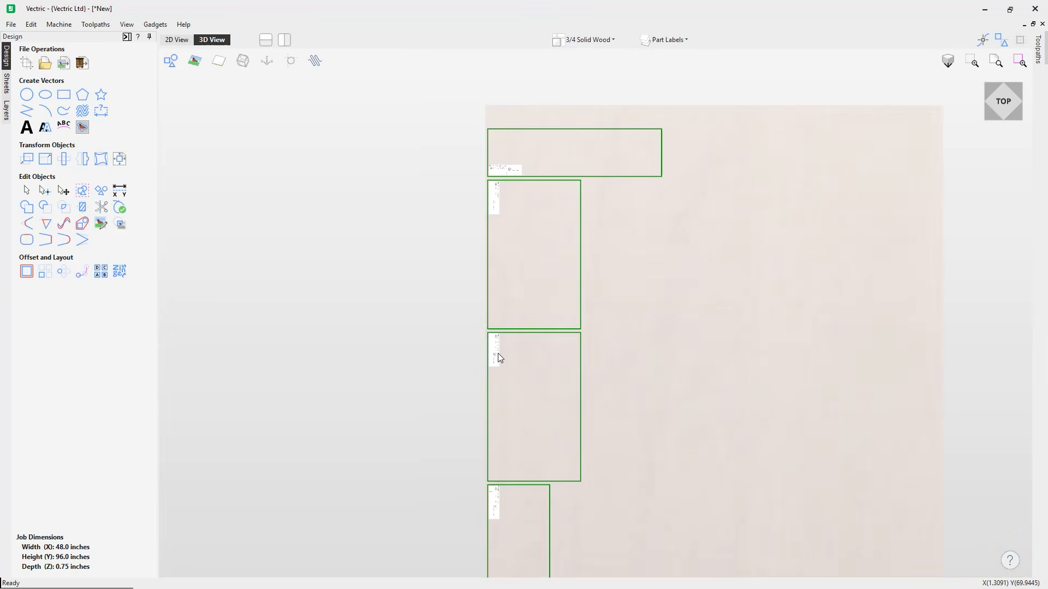
left_click(995, 62)
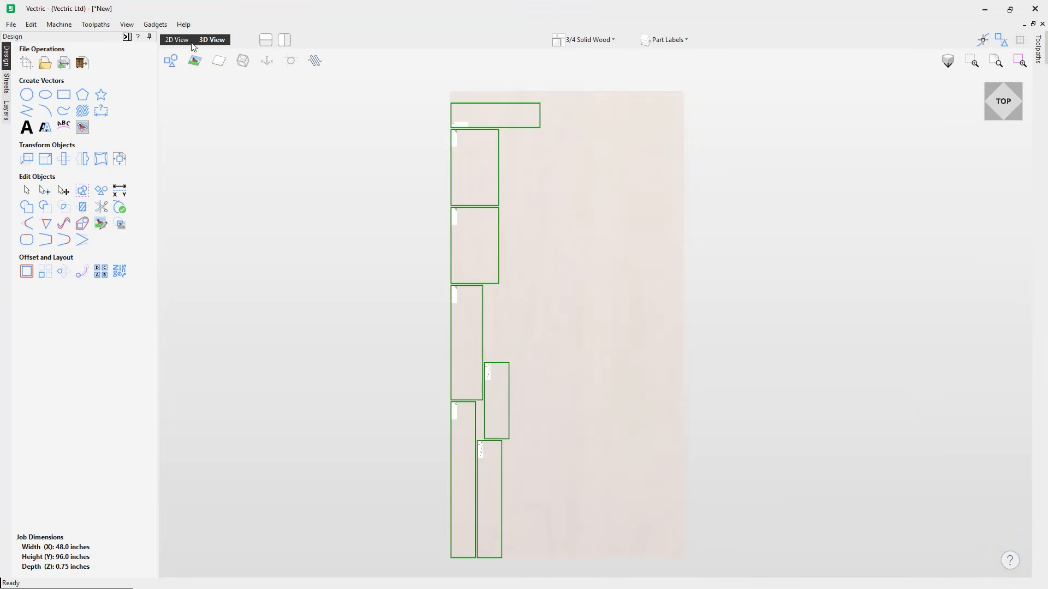
Show all nested sheets in the 2D view and review the list of imported sheets
left_click(180, 40)
left_click(988, 76)
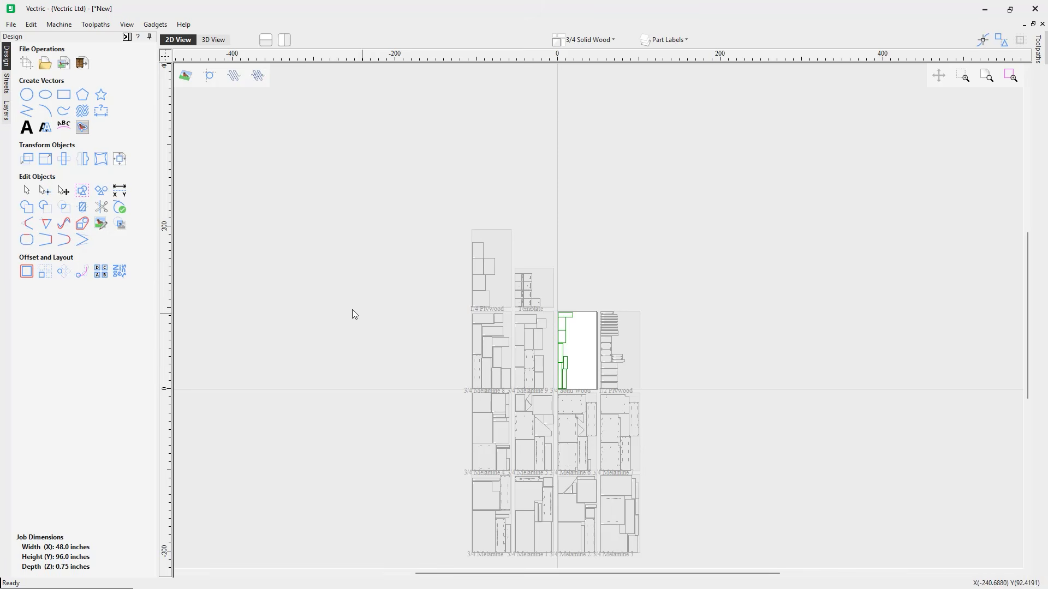
left_click(7, 86)
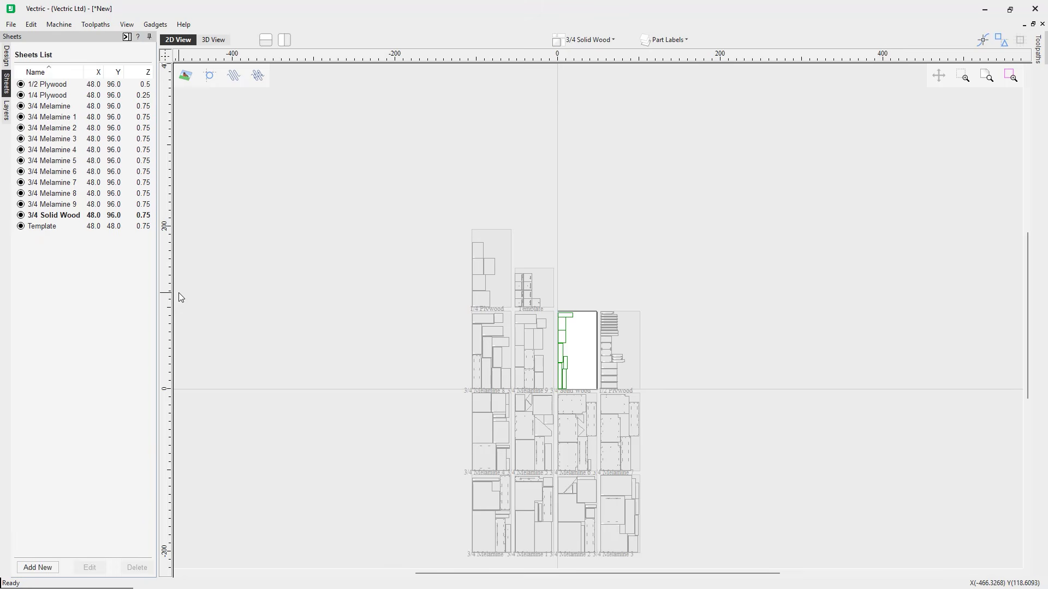
left_click(610, 40)
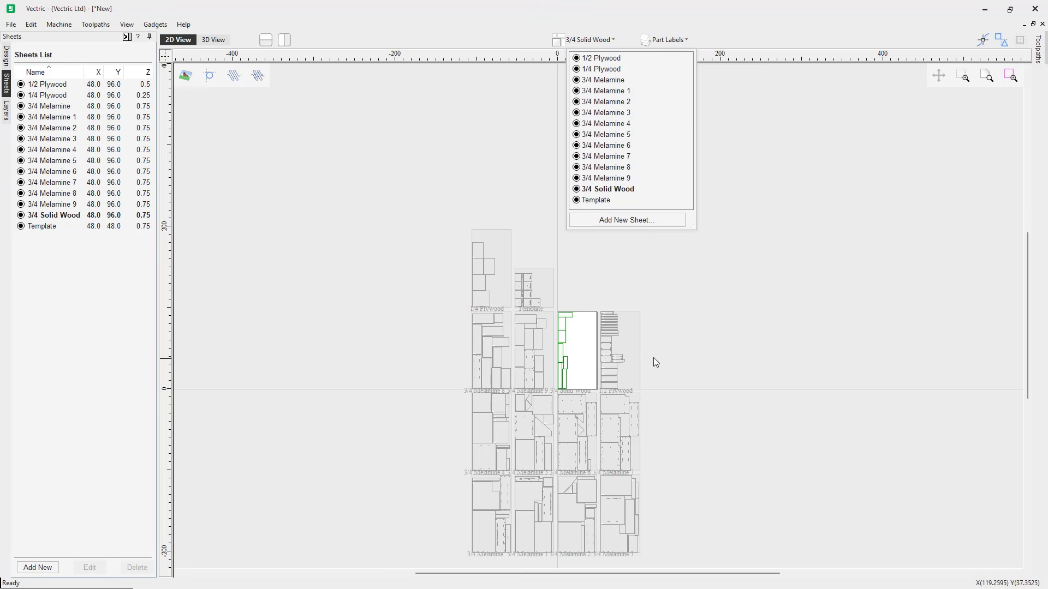
left_click(415, 362)
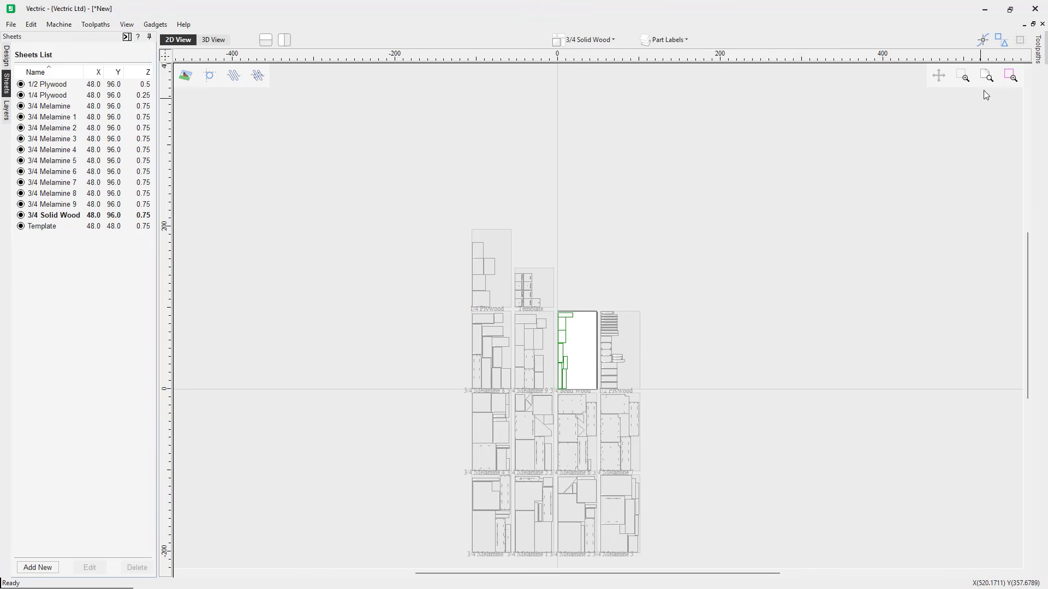
Keep the toolpath operations permanently visible and check the toolpath details for the 3/4 Solid Wood sheet
left_click(1037, 57)
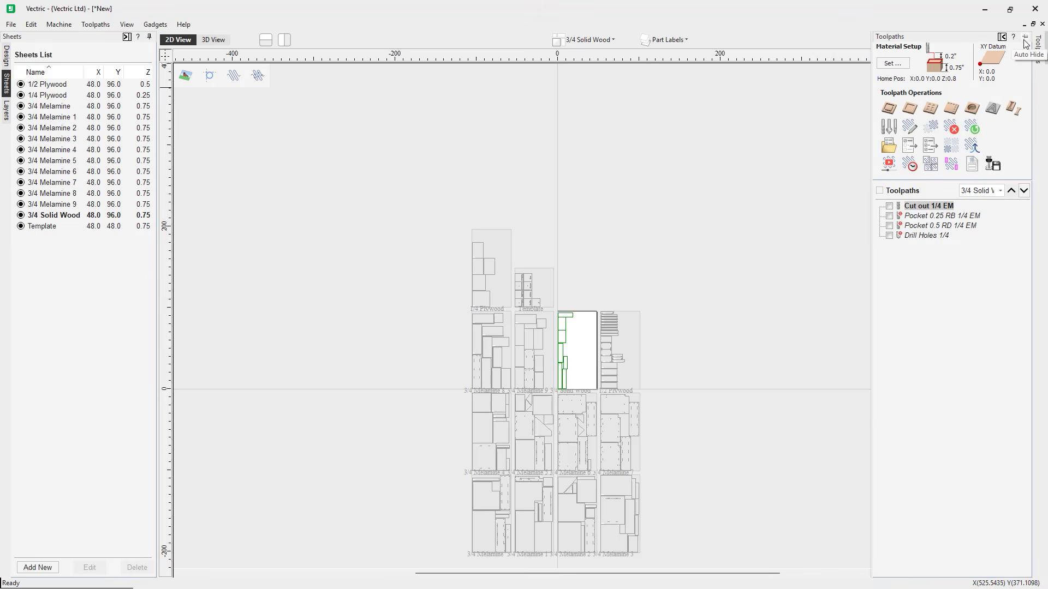
left_click(1024, 37)
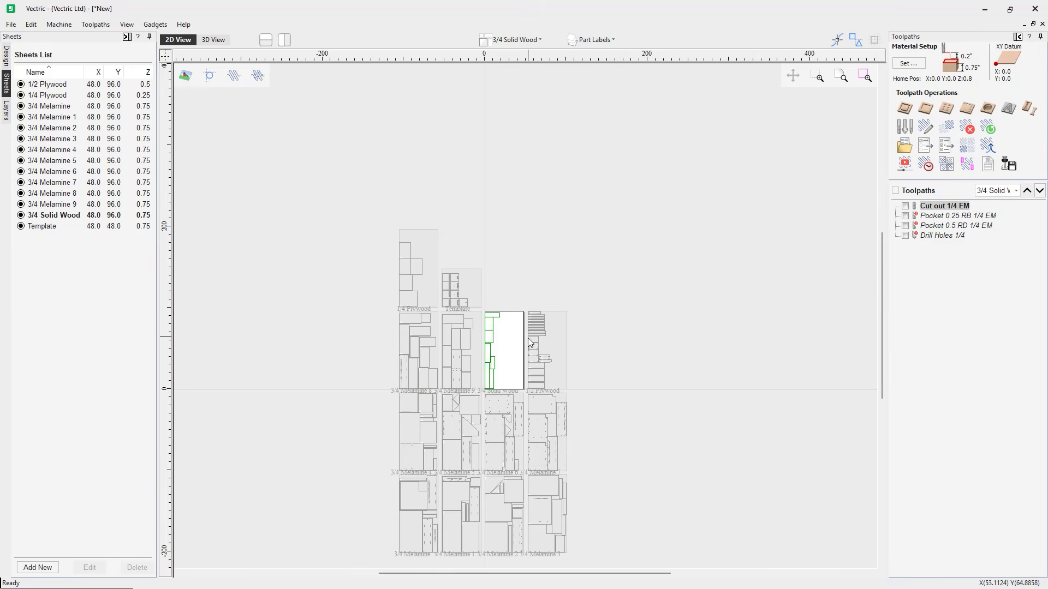
left_click(1016, 191)
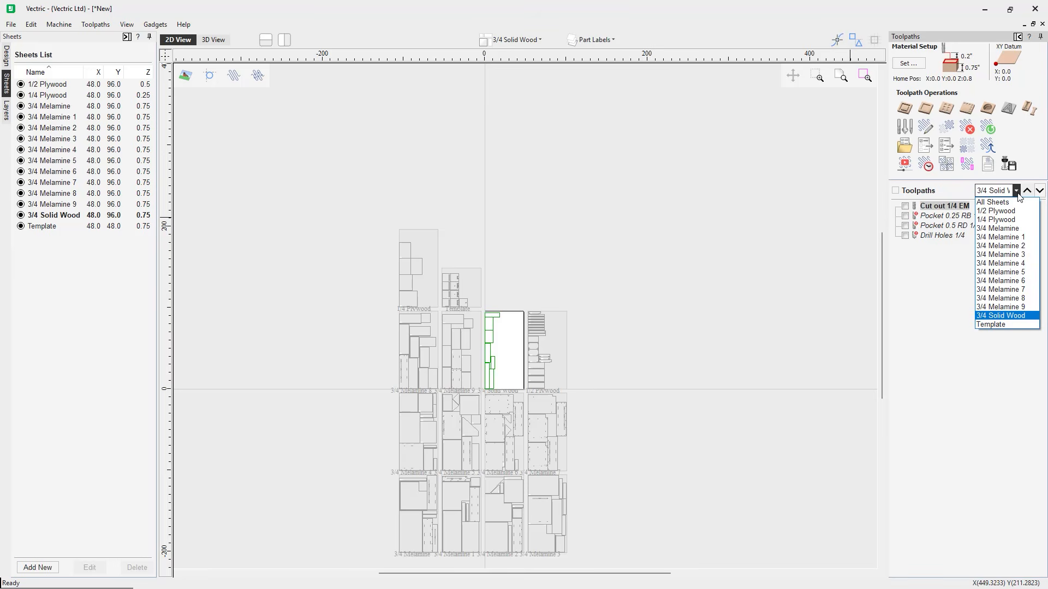
left_click(1017, 192)
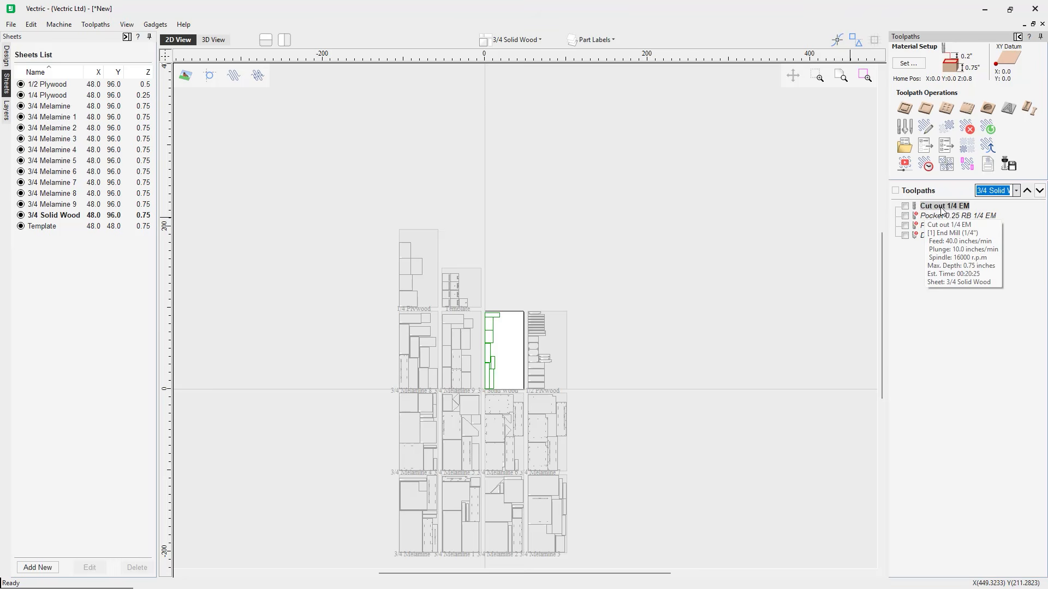
mouse_move(923, 244)
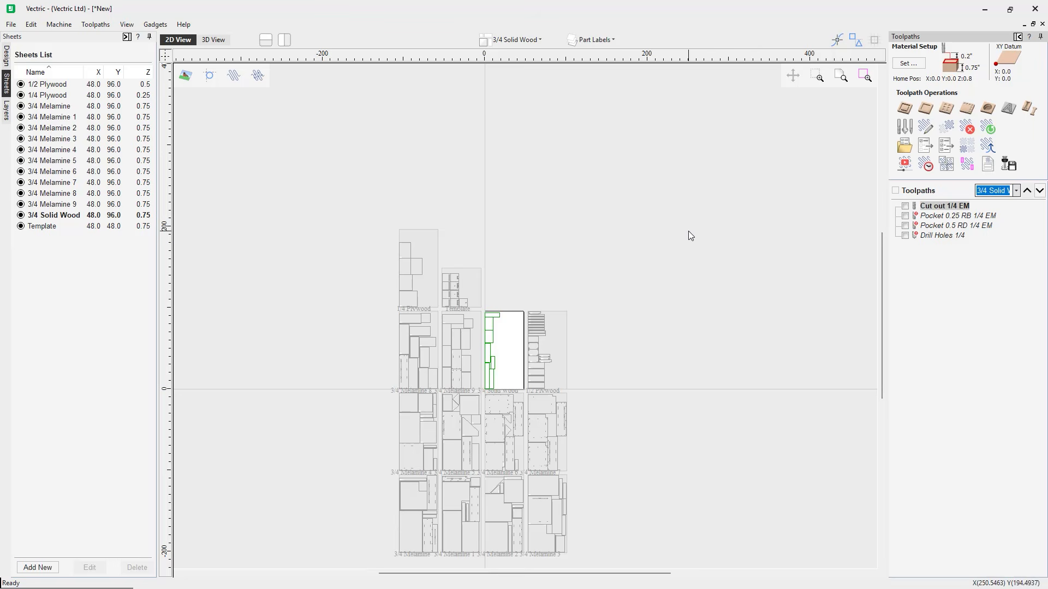
Display the Cut out 1/4 EM toolpath of the 3/4 Solid Wood sheet in the 3D view
left_click(214, 40)
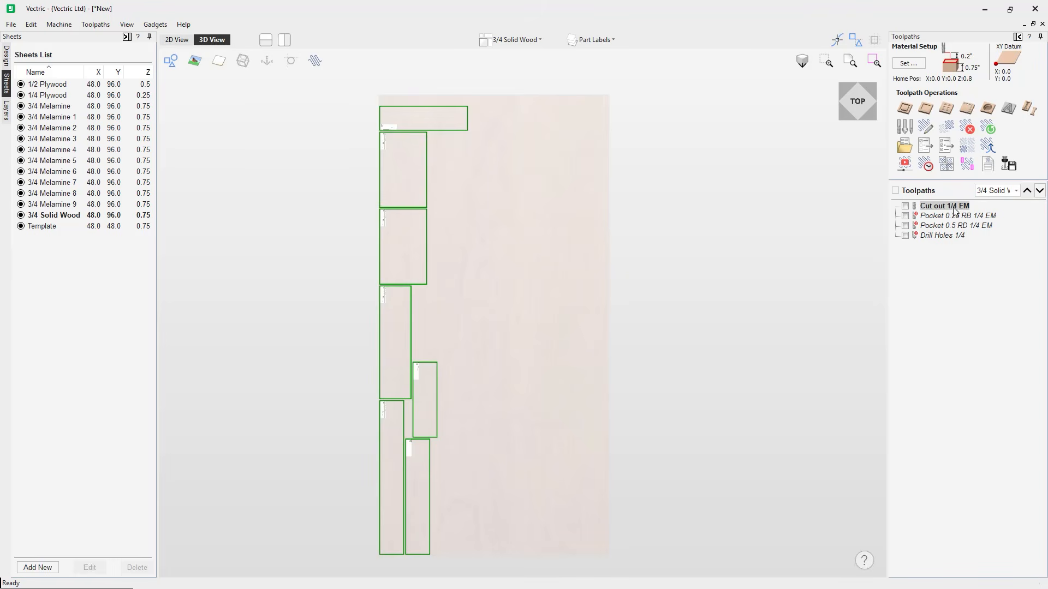
left_click(905, 207)
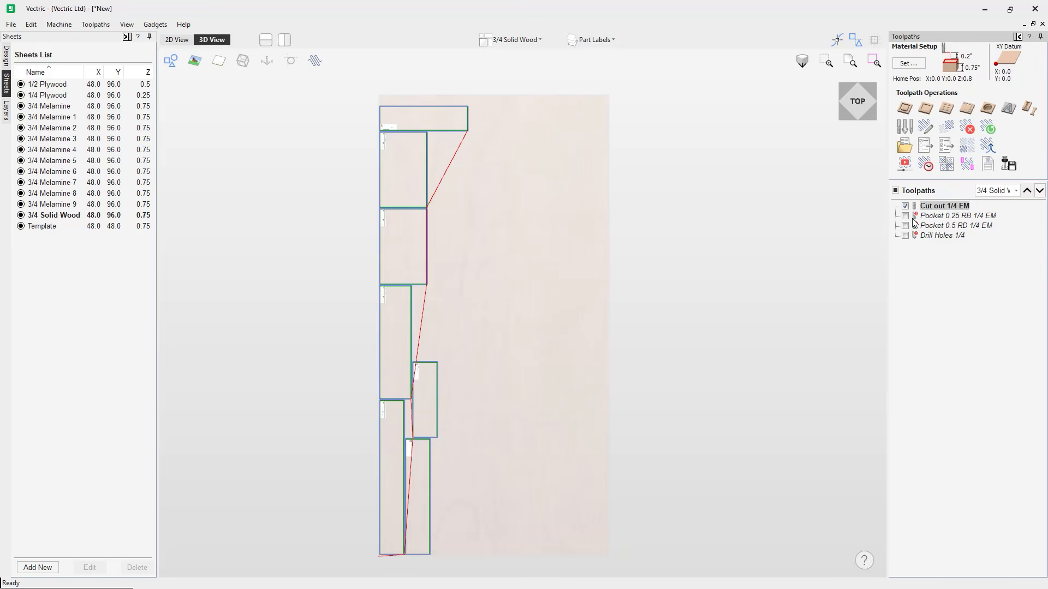
mouse_move(914, 220)
Make 3/4 Melamine 5 the active sheet and display its Cut out 1/4 EM, Pocket 0.25 RB 1/4 EM and Drill Holes 1/4 toolpaths
left_click(529, 41)
left_click(538, 134)
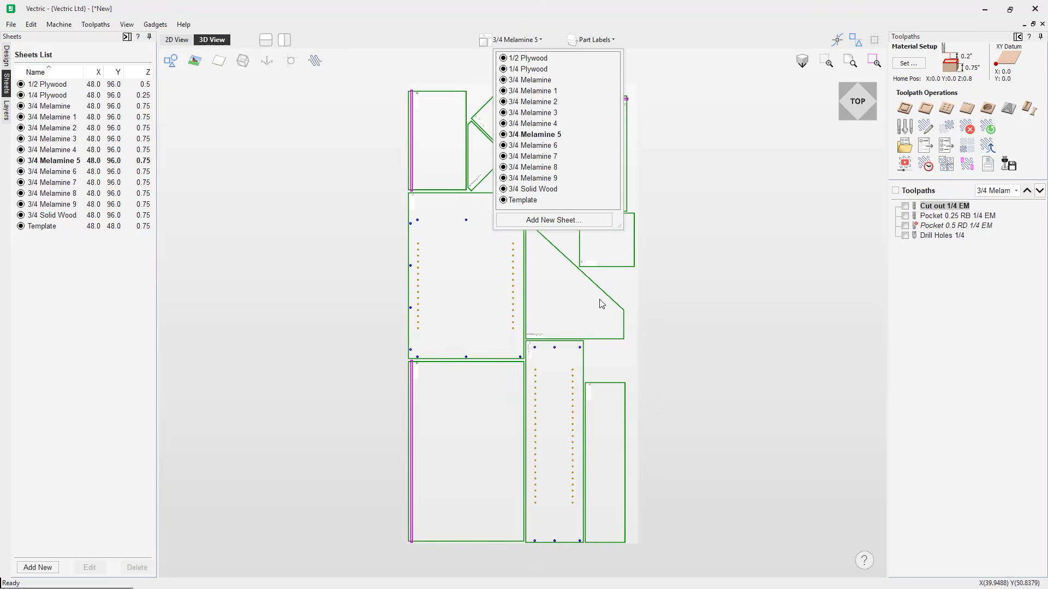
left_click(693, 257)
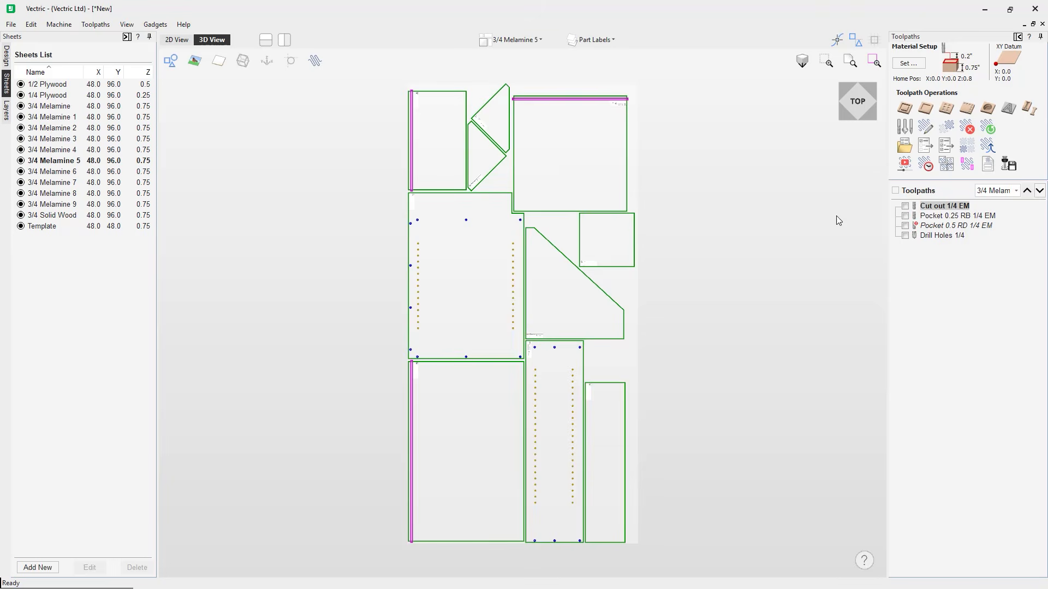
left_click(905, 207)
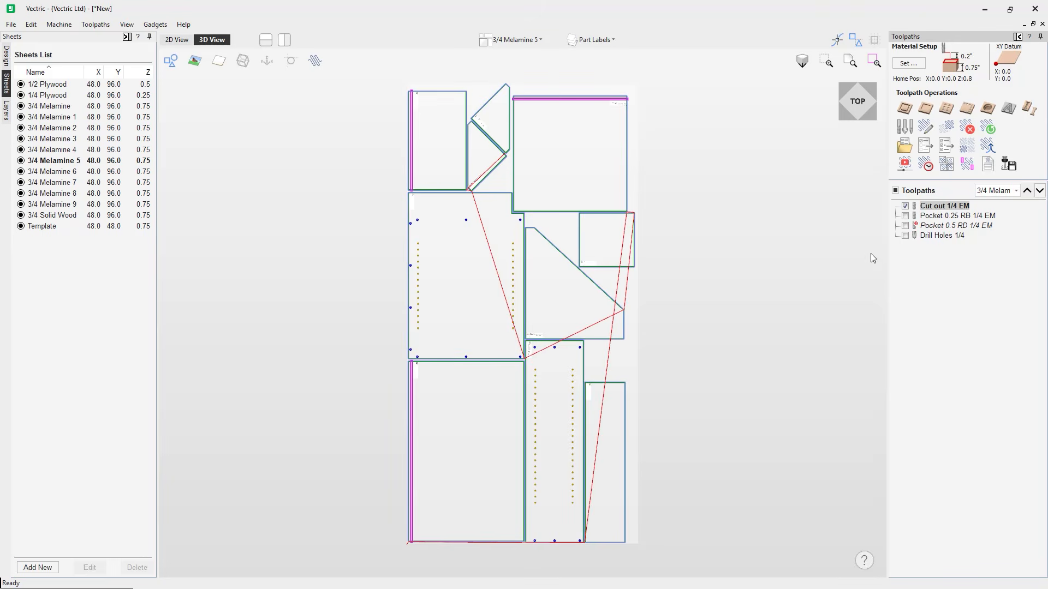
left_click(905, 216)
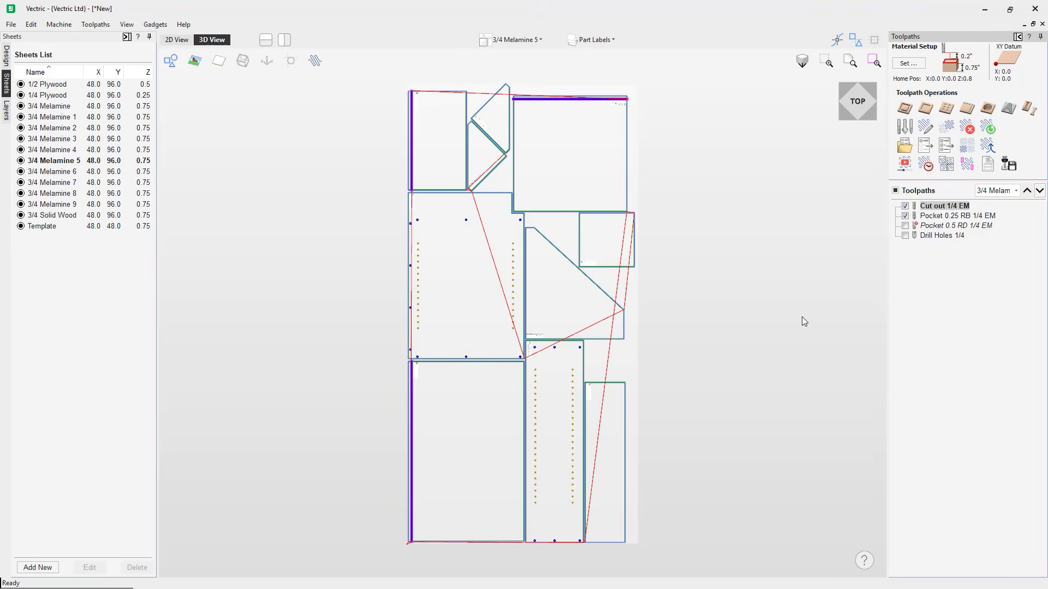
left_click(906, 236)
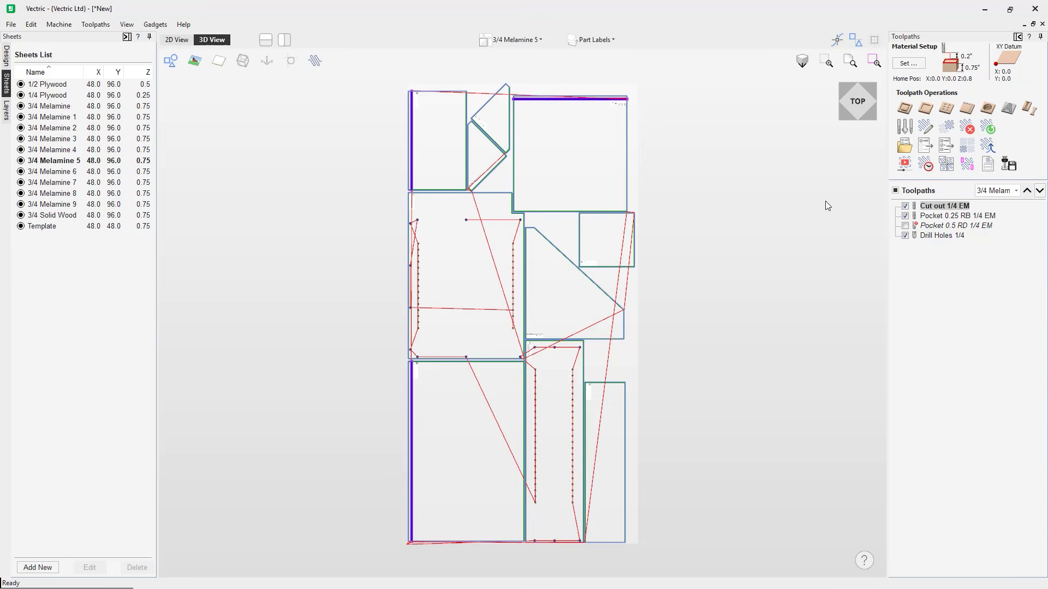
Recalculate all toolpaths, accepting the warning about cutting through the plywood sheets
left_click(990, 131)
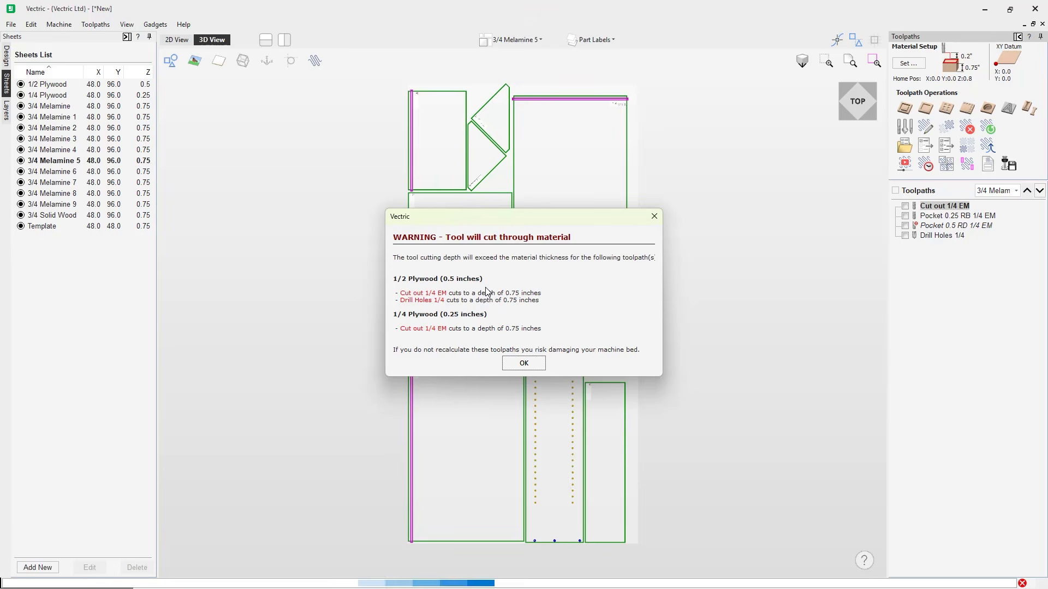
left_click(526, 361)
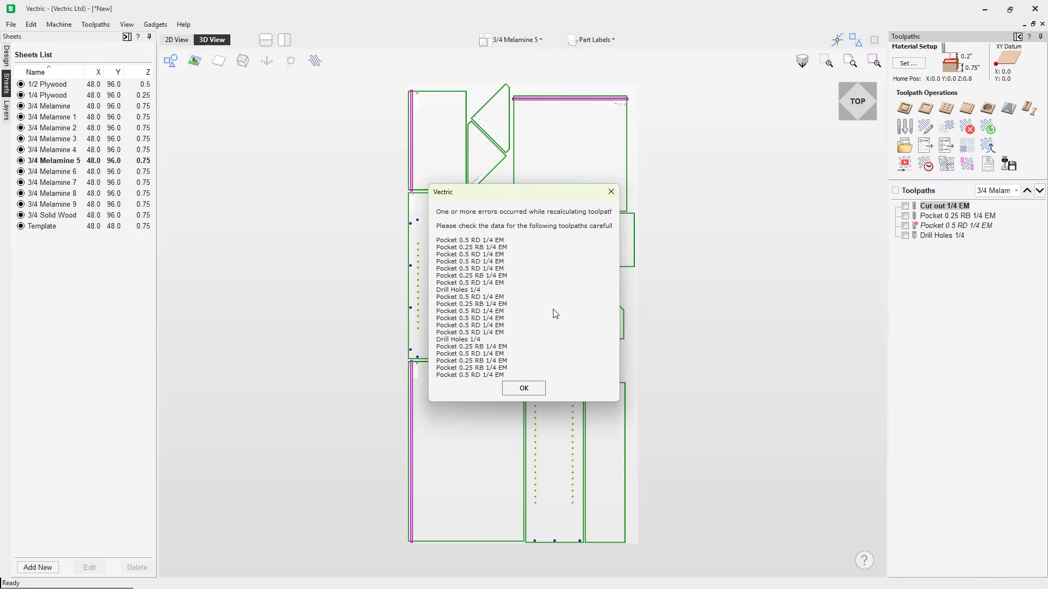
Close the recalculation error report, make 1/2 Plywood the active sheet and inspect the Drawer Ends Back part label up close
left_click(534, 390)
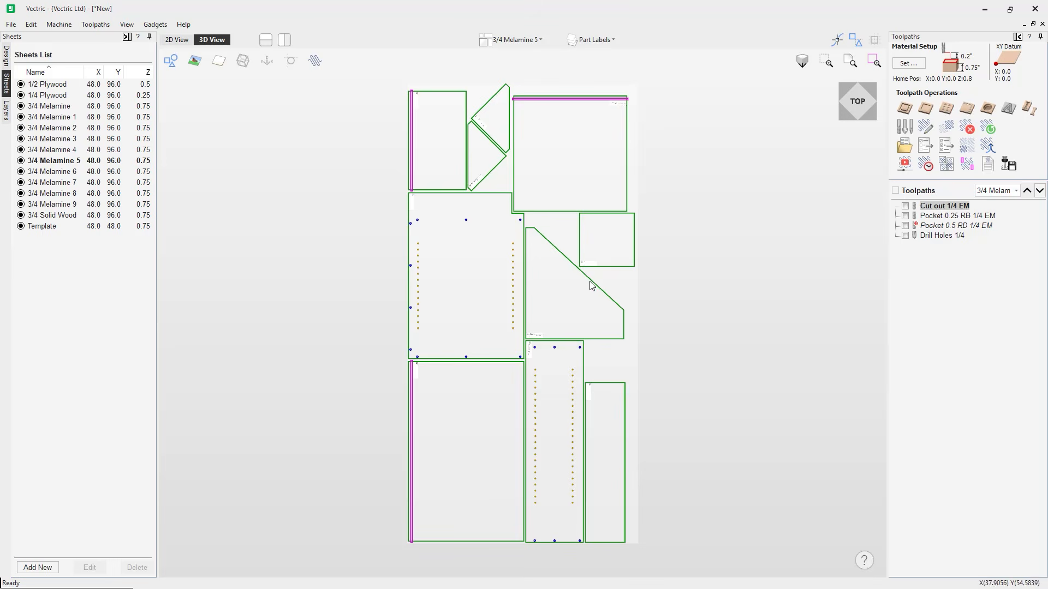
left_click(541, 40)
left_click(534, 58)
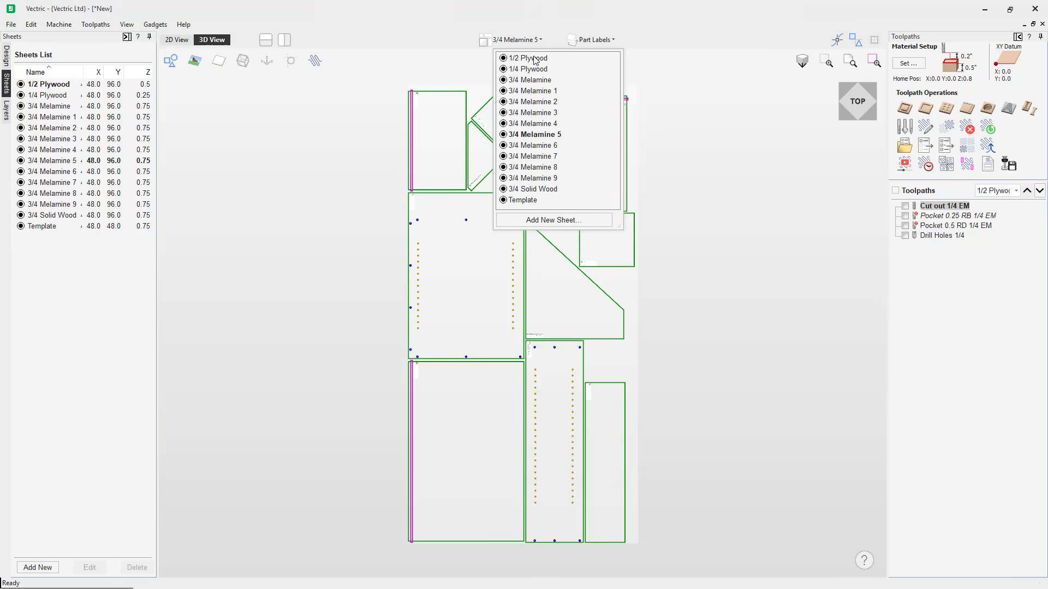
scroll(446, 262, "up", 10)
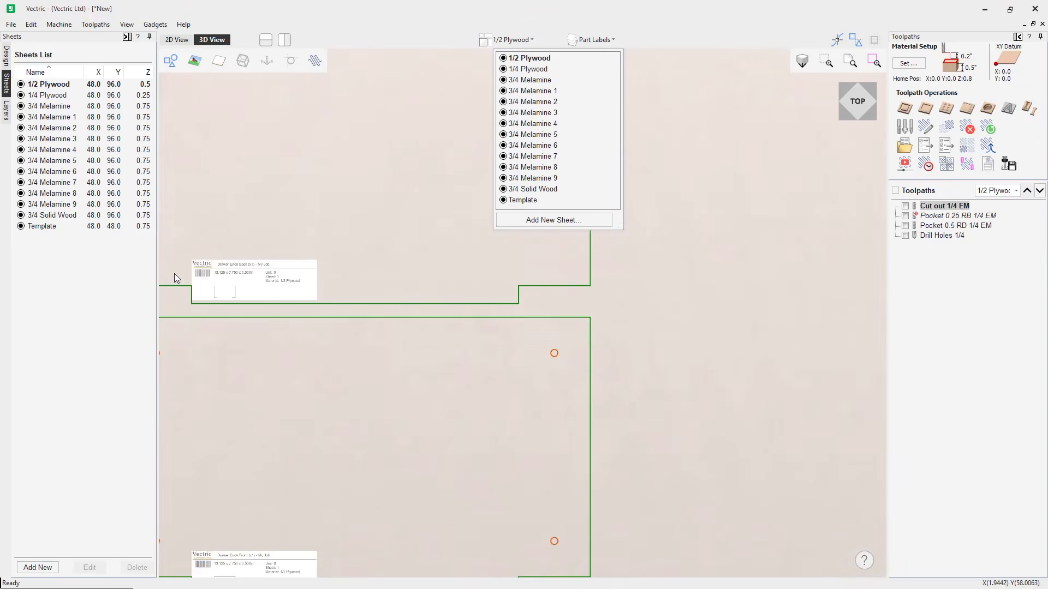
scroll(172, 273, "up", 3)
left_click(334, 219)
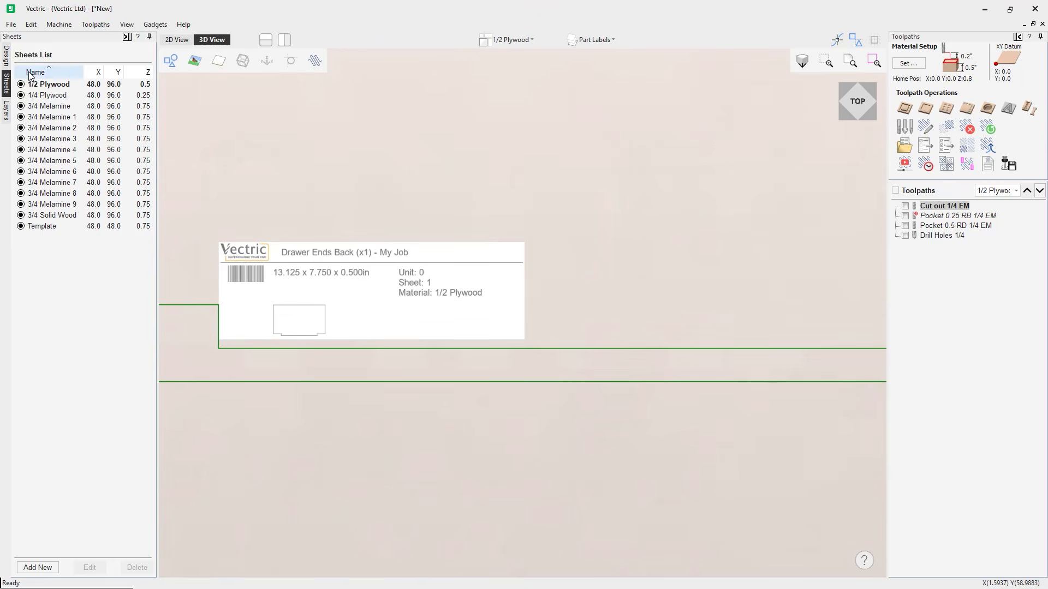
Open the label printing settings and choose the Dymo 3.5 x 1.125 label size
left_click(14, 25)
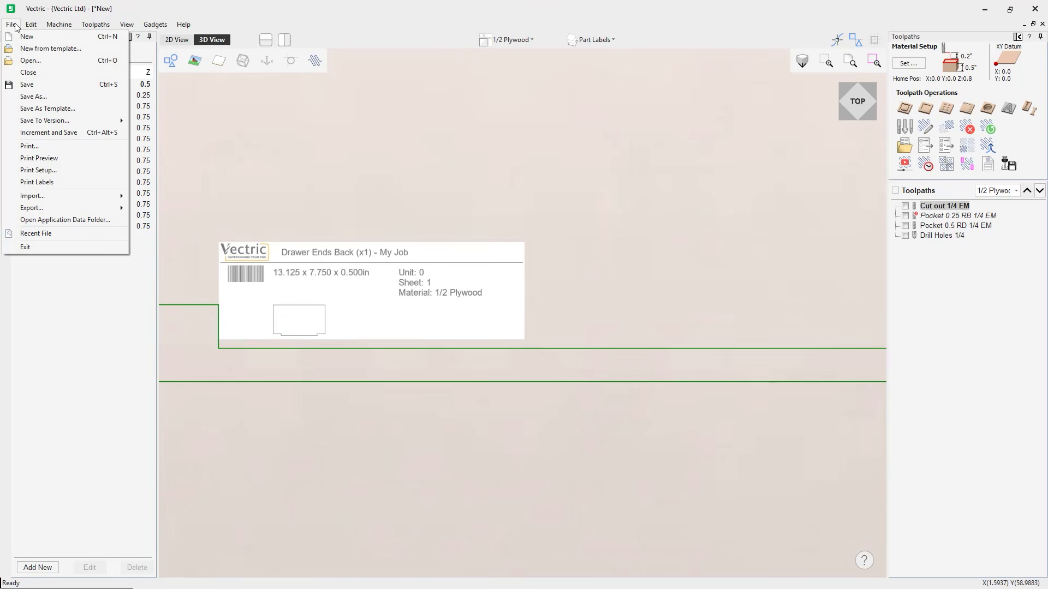
left_click(62, 186)
left_click_drag(531, 133, 622, 126)
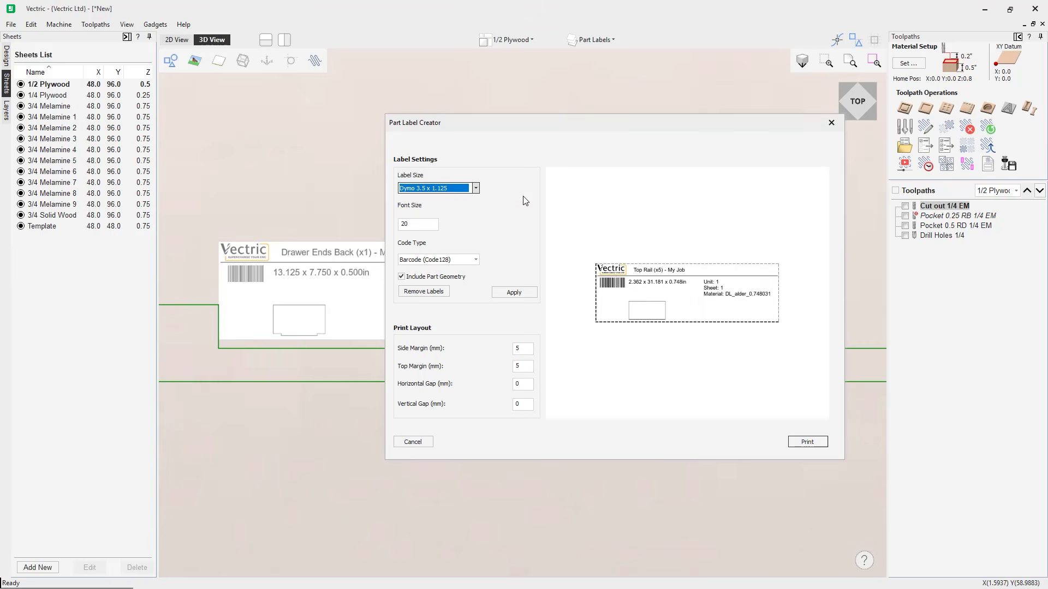
left_click(476, 188)
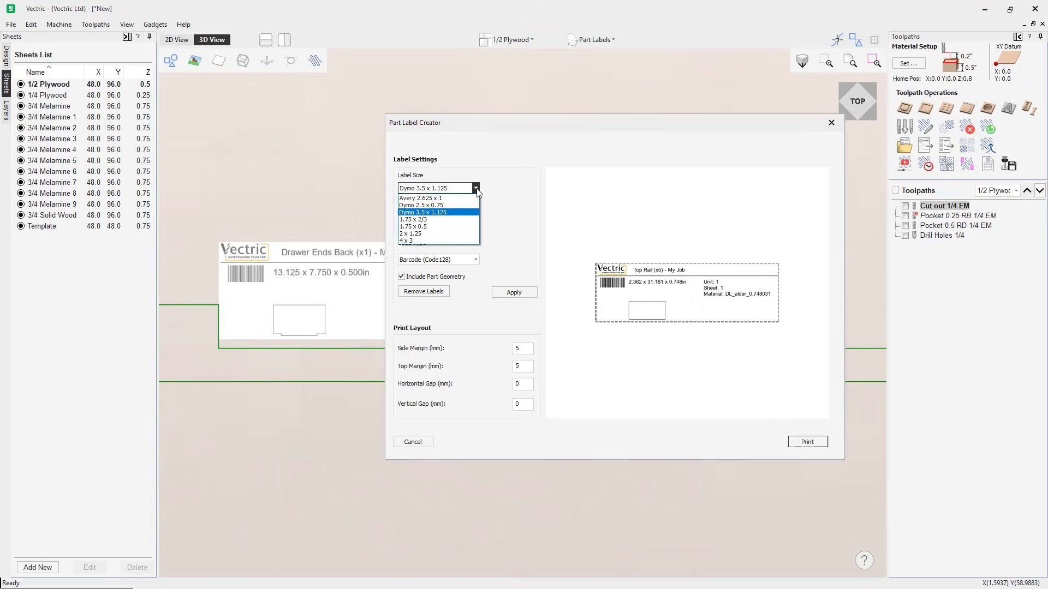
left_click(439, 215)
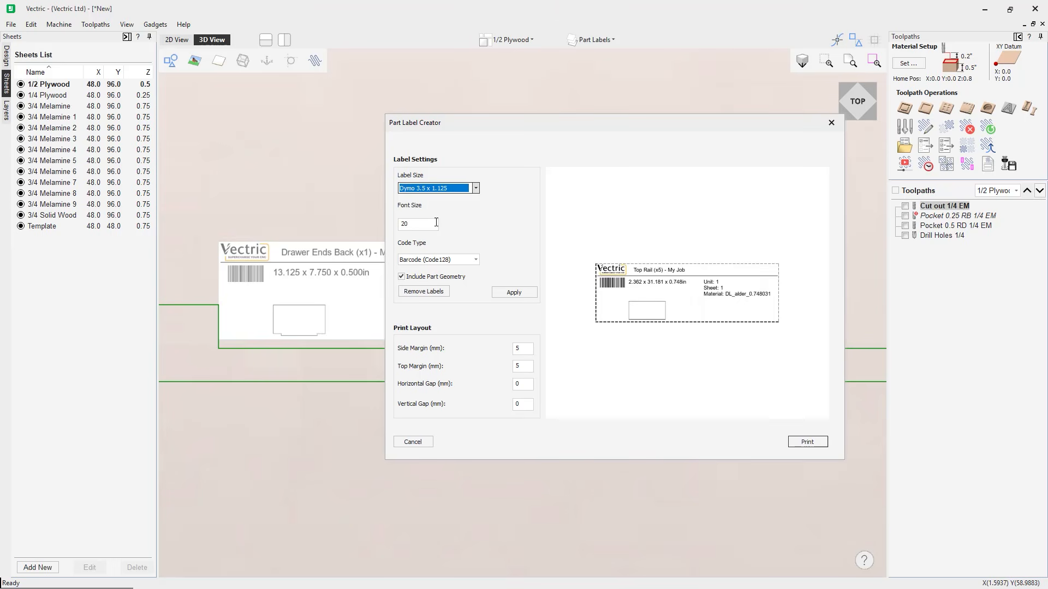
Set the label font size to 25 and the code type to QR Code, and apply both to the part labels on the sheets
key("Tab")
type("2")
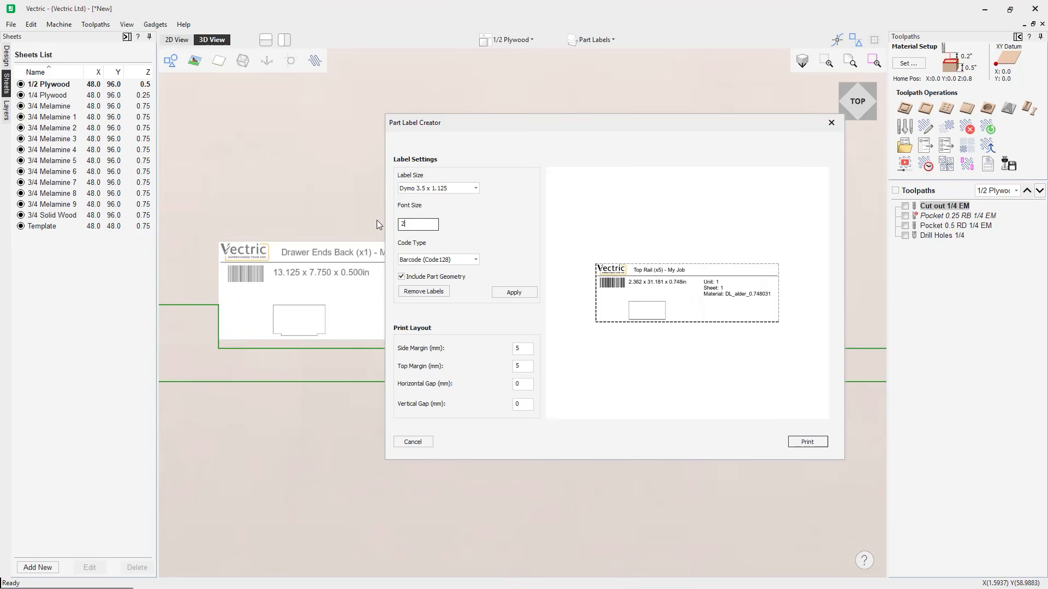
type("5")
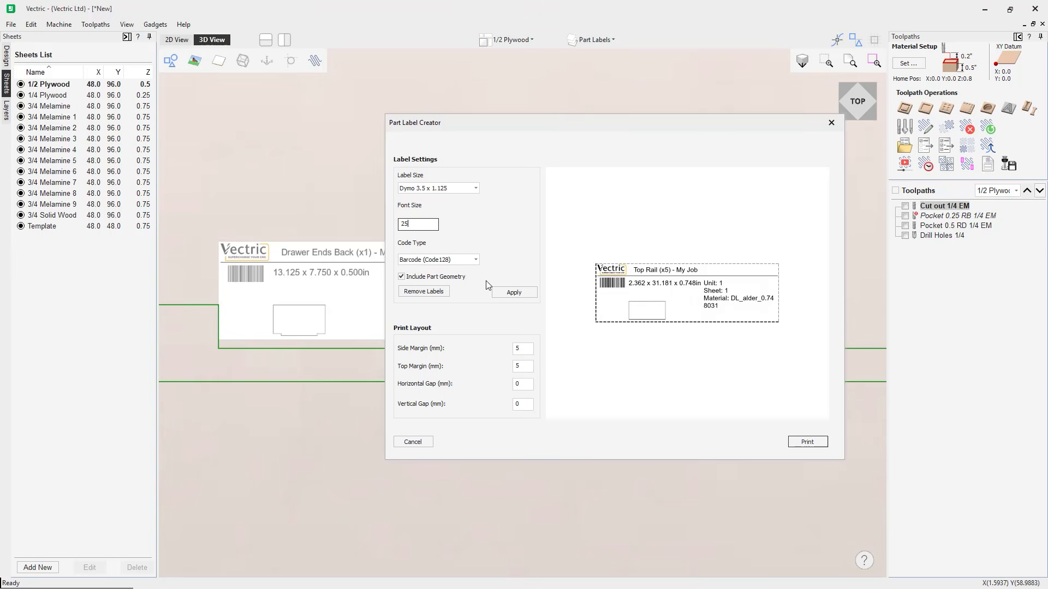
left_click(476, 260)
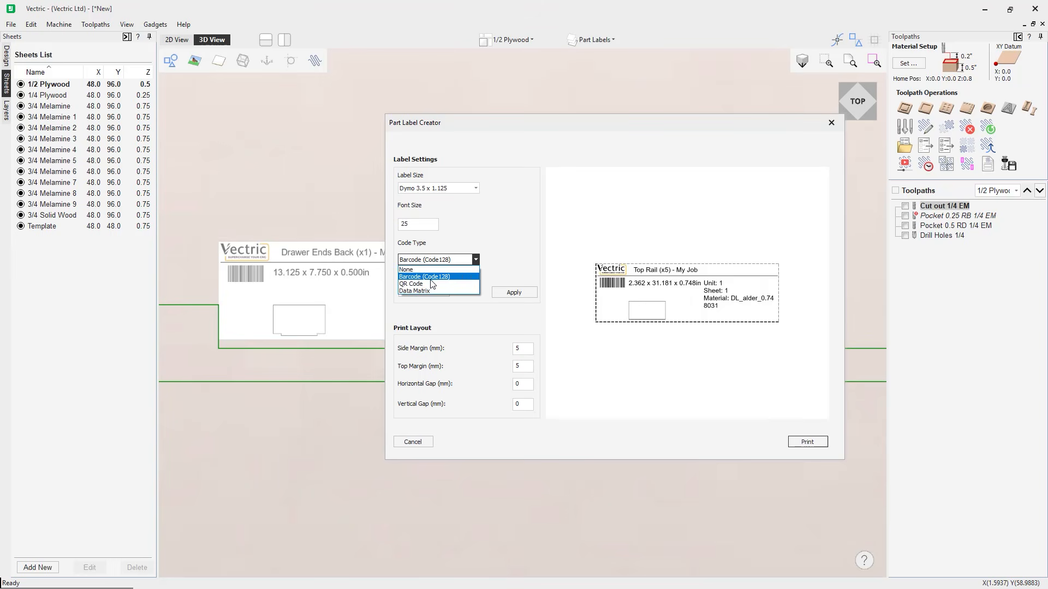
left_click(432, 284)
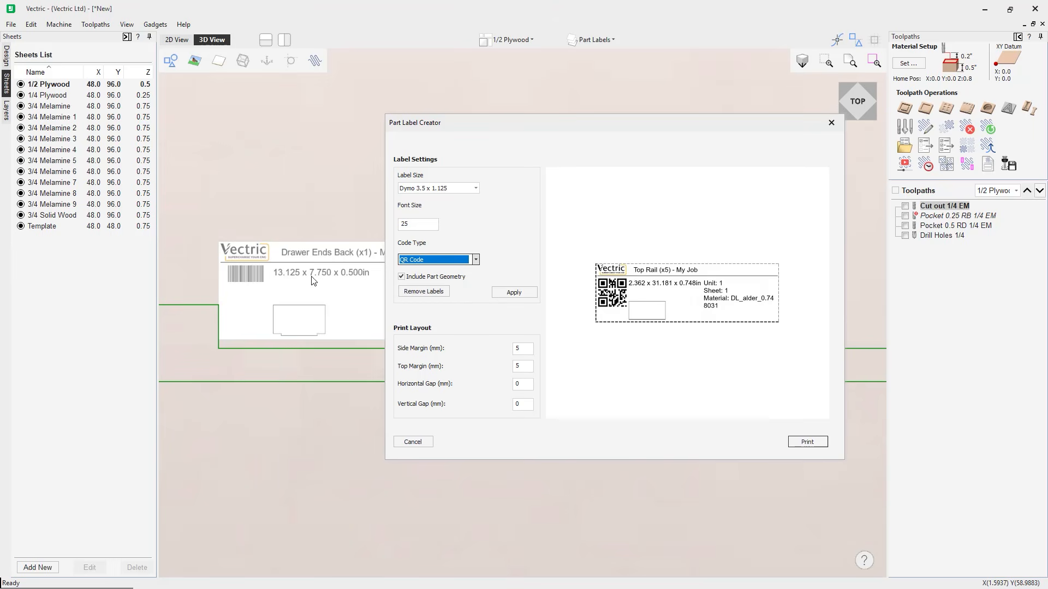
left_click(502, 295)
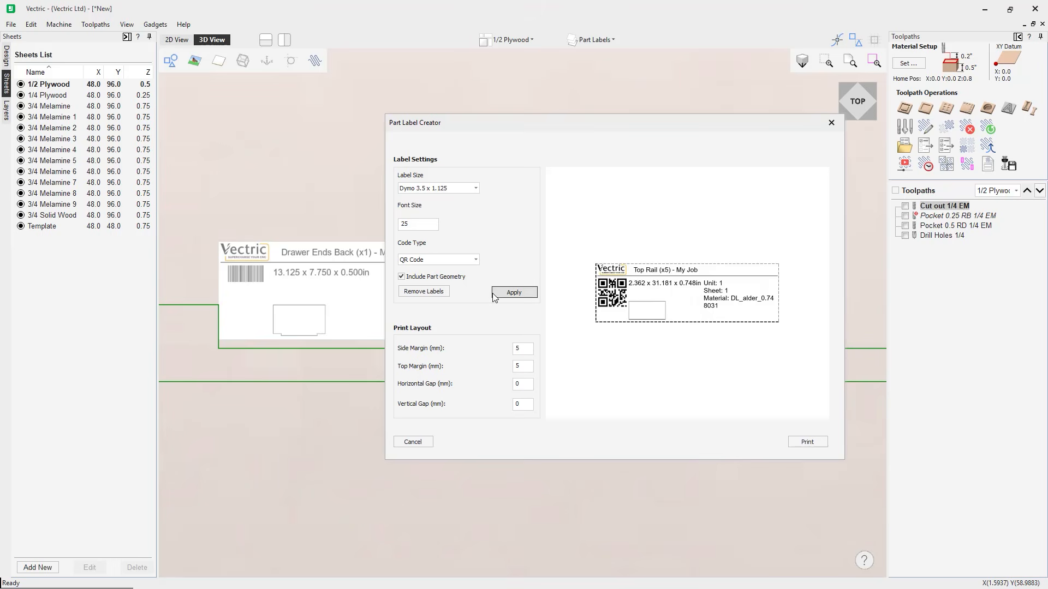
left_click(513, 293)
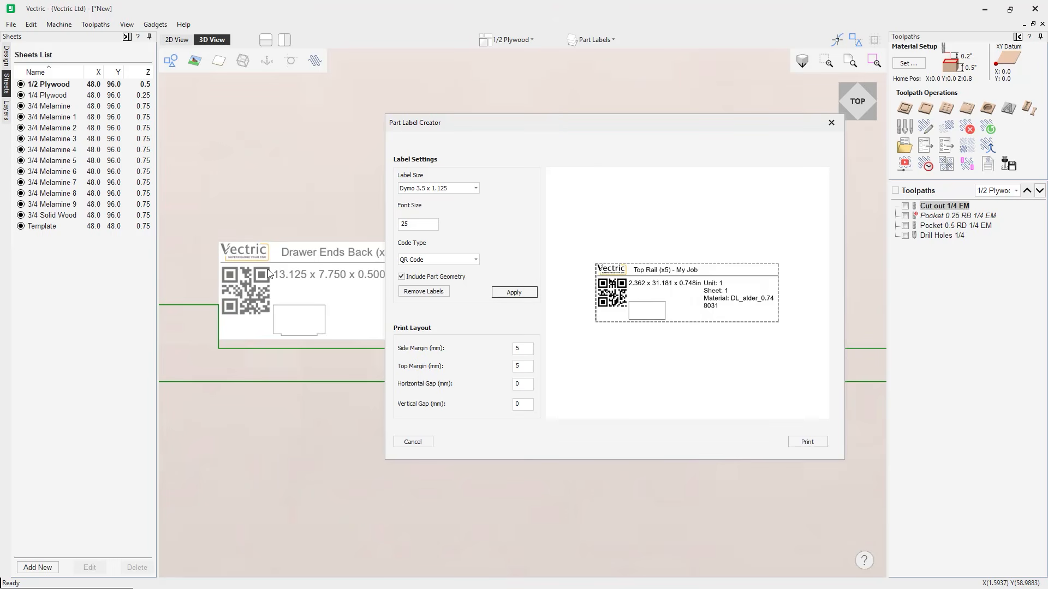
left_click_drag(551, 127, 615, 133)
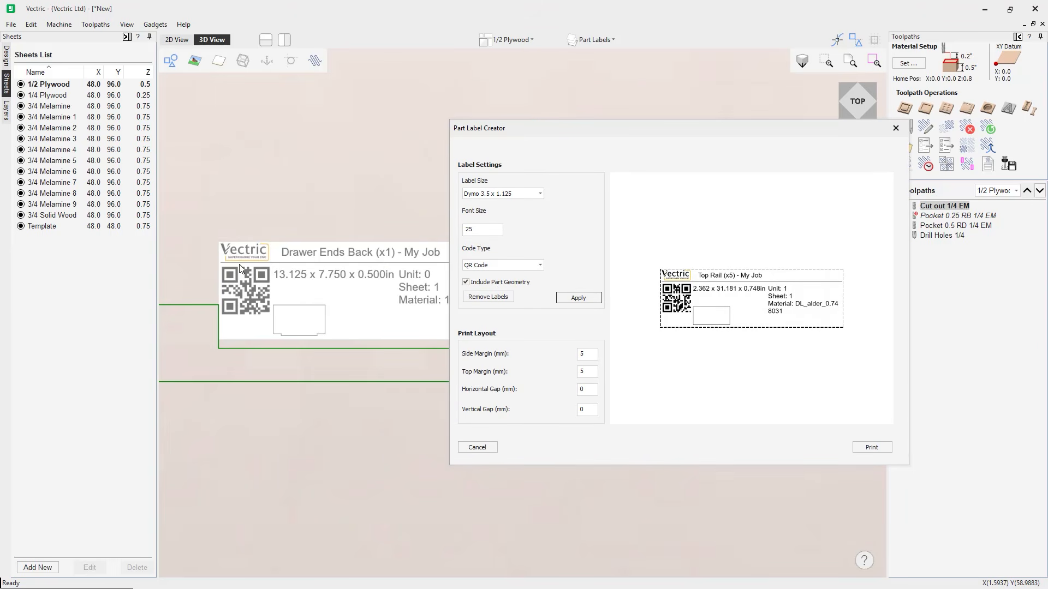
left_click_drag(712, 131, 556, 133)
left_click_drag(556, 134, 561, 138)
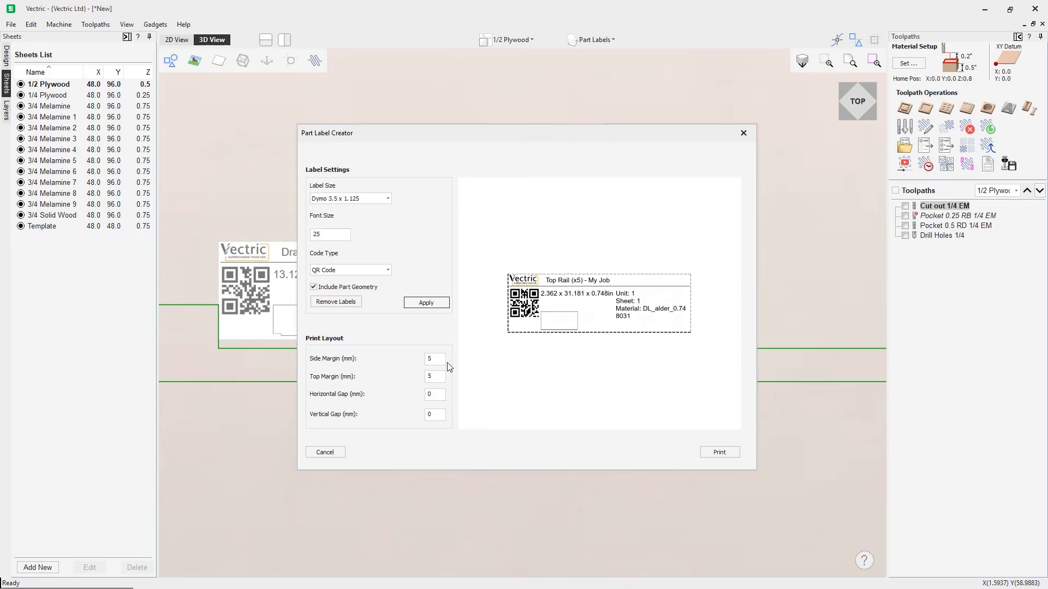
Set both the horizontal and the vertical gap of the label print layout to 10 mm
left_click(431, 361)
double_click(430, 361)
double_click(439, 377)
double_click(442, 394)
double_click(431, 415)
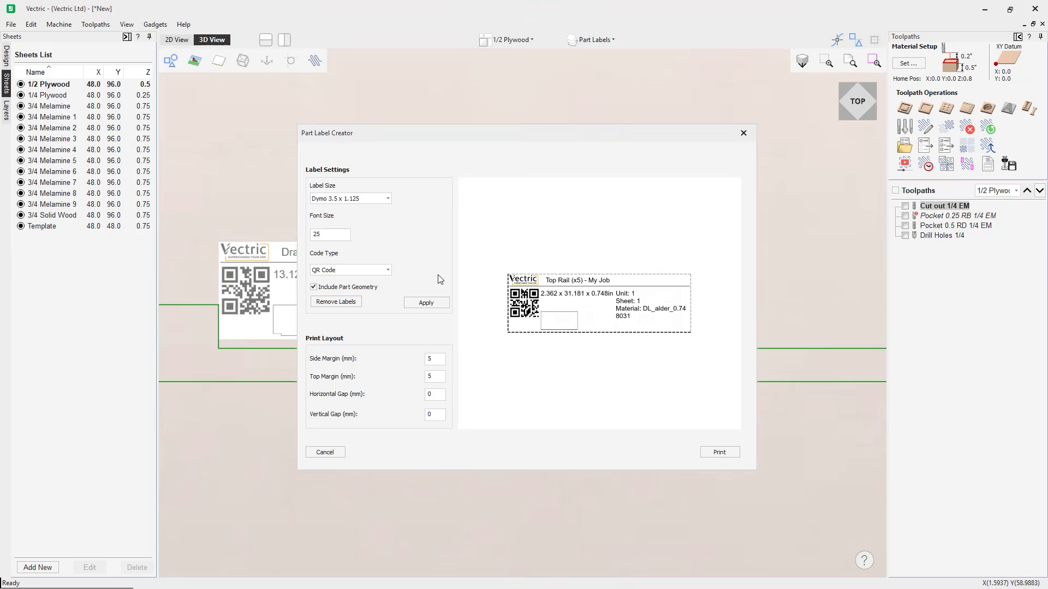
left_click(442, 397)
key("BackSpace")
type("10")
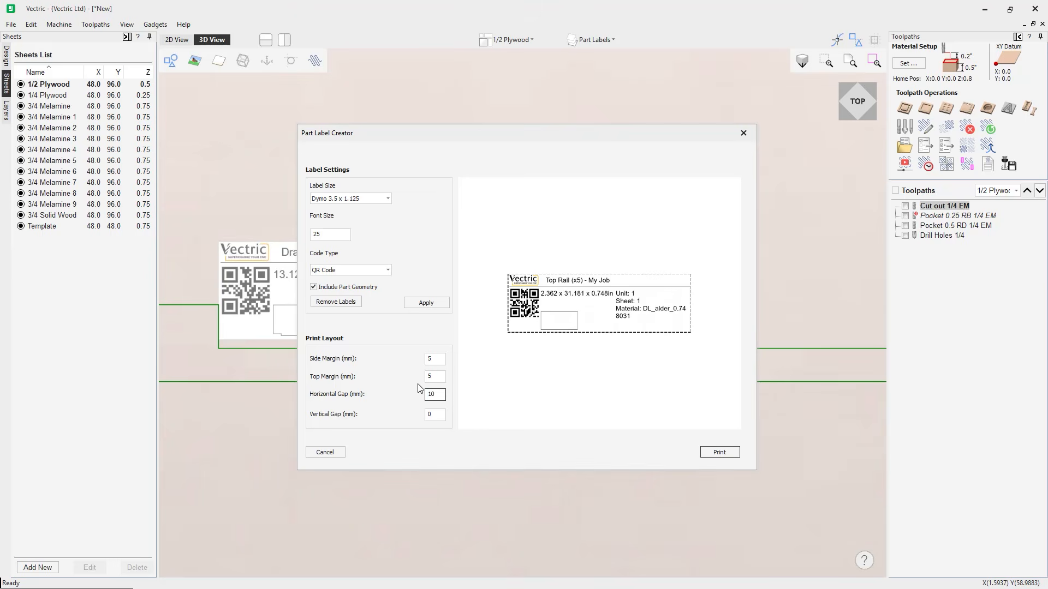
double_click(443, 416)
type("10")
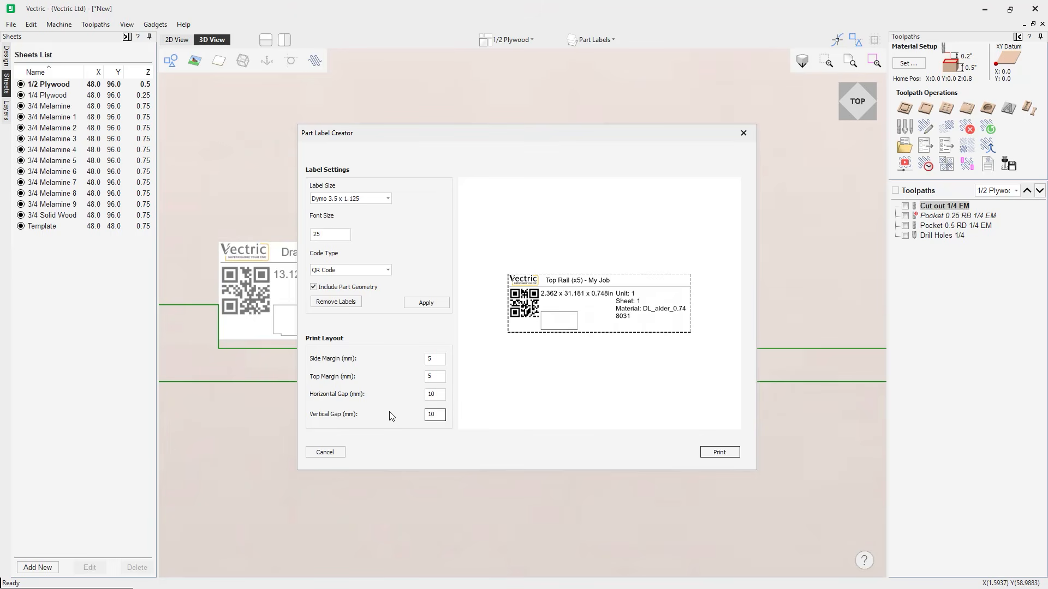